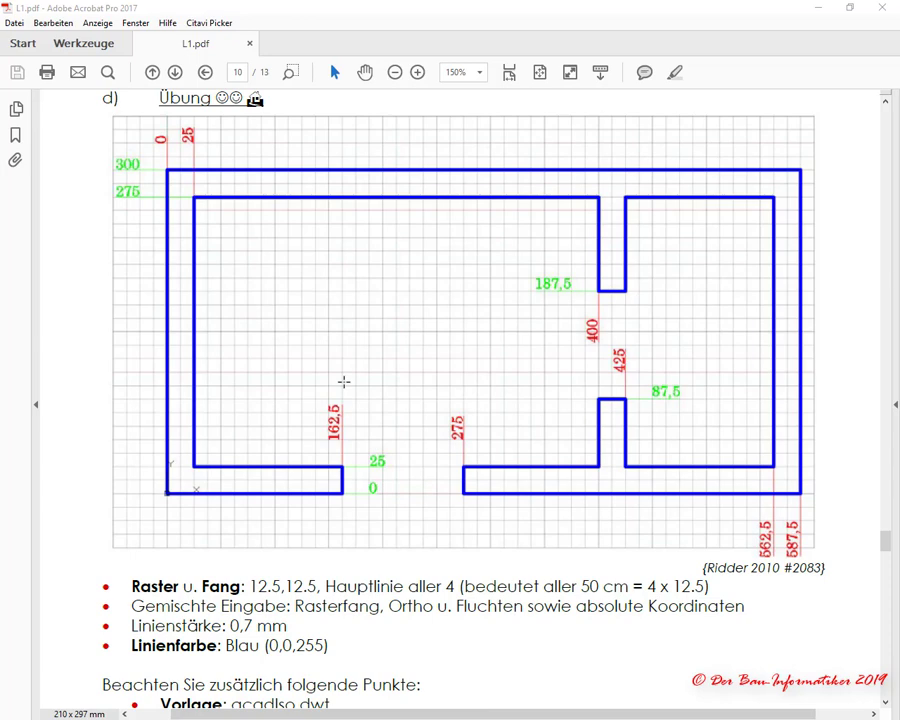
Step: Read exercise d) and its settings on page 10 of L1.pdf
{"action": "scroll", "coordinate": [348, 475], "scroll_direction": "down", "scroll_amount": 3}
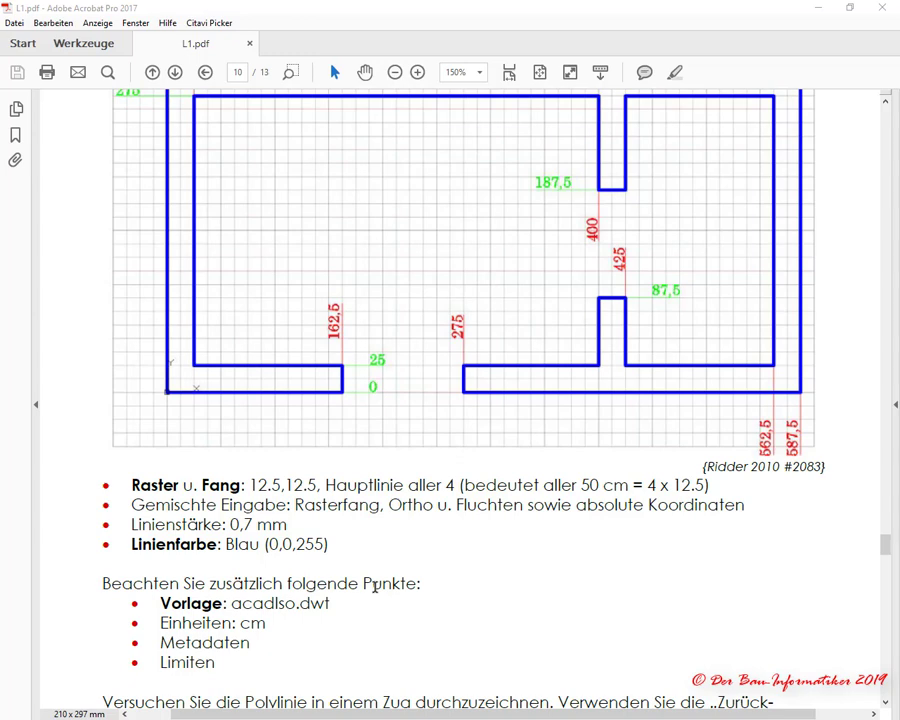
{"action": "scroll", "coordinate": [374, 587], "scroll_direction": "up", "scroll_amount": 2}
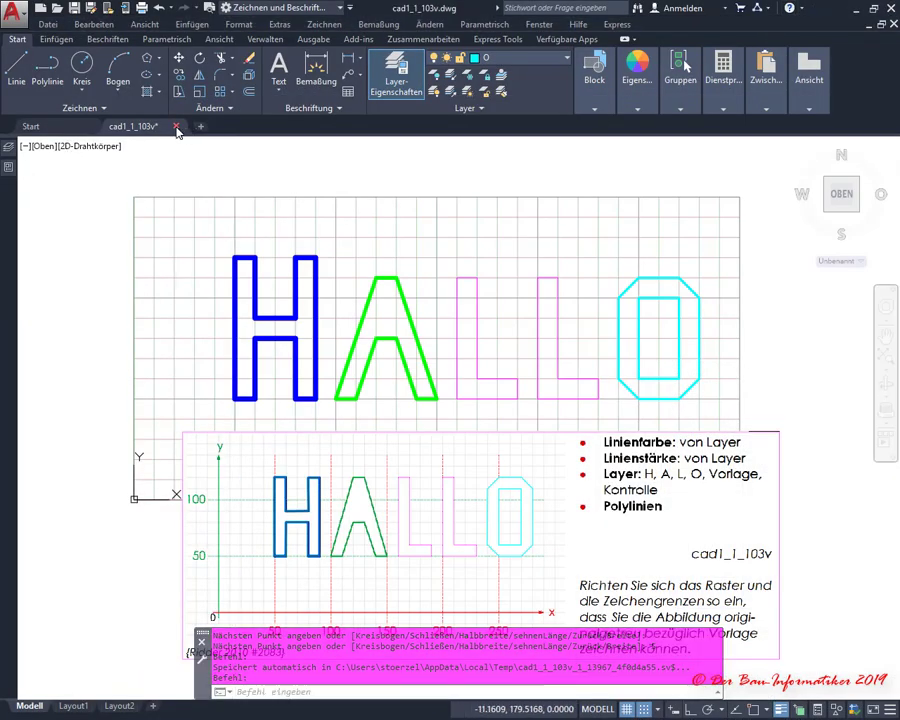
Step: Close cad1_1_103v.dwg without saving and start a new drawing from acadiso.dwt
{"action": "left_click", "coordinate": [176, 126]}
{"action": "left_click", "coordinate": [508, 405]}
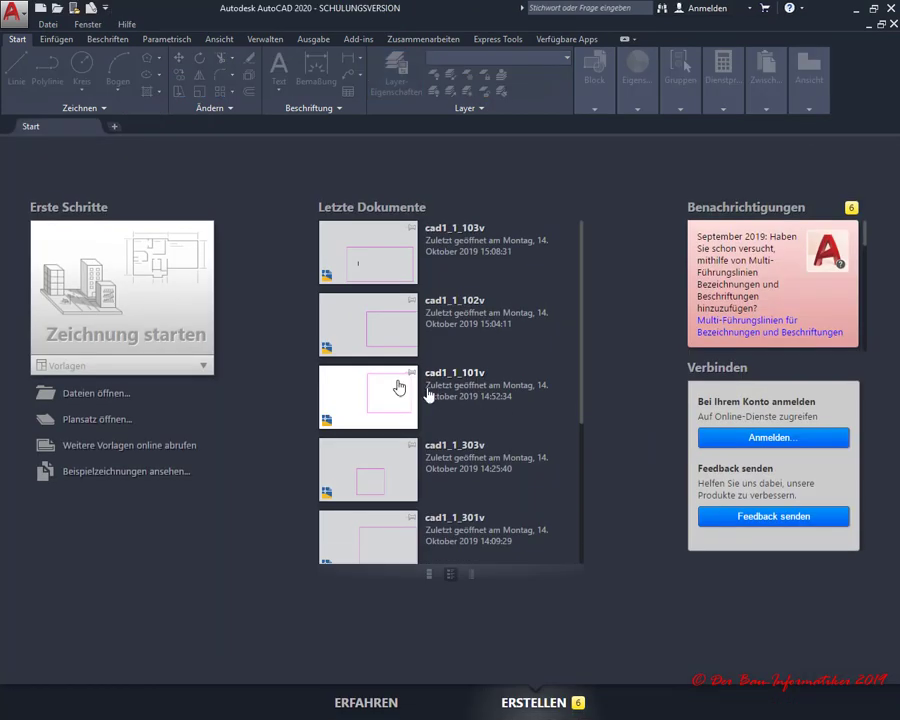
{"action": "left_click", "coordinate": [110, 366]}
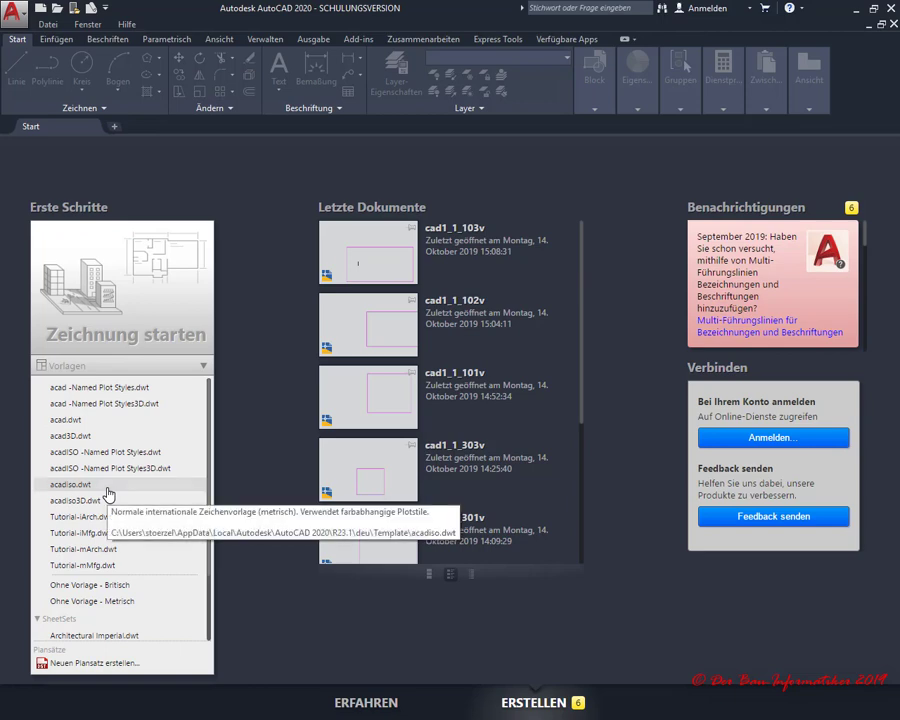
{"action": "left_click", "coordinate": [108, 494]}
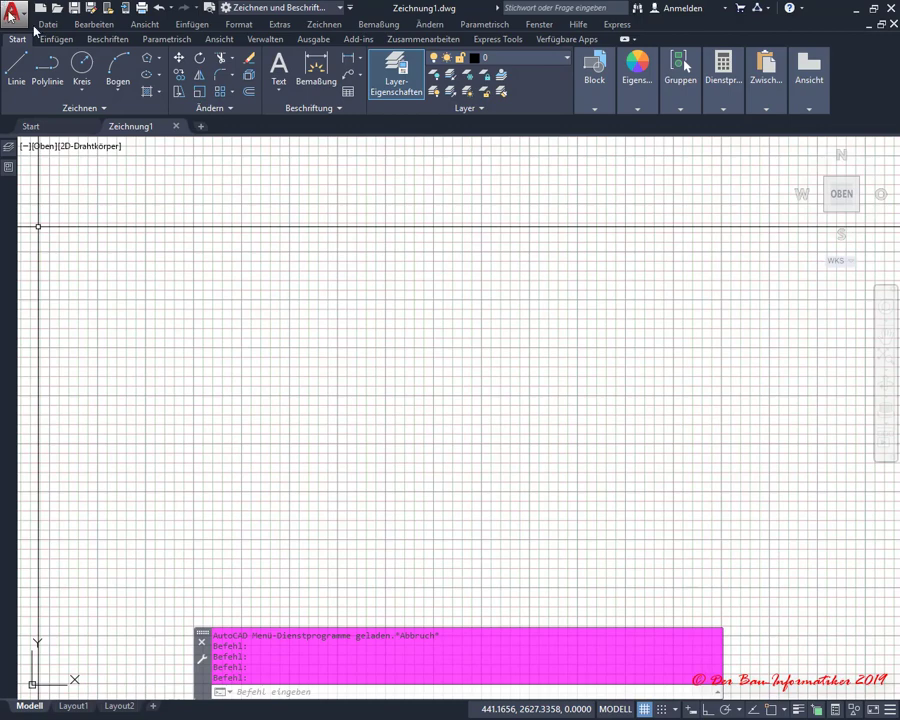
Step: Save the new drawing in Documents as L1-3_HA2.dwg
{"action": "left_click", "coordinate": [74, 7]}
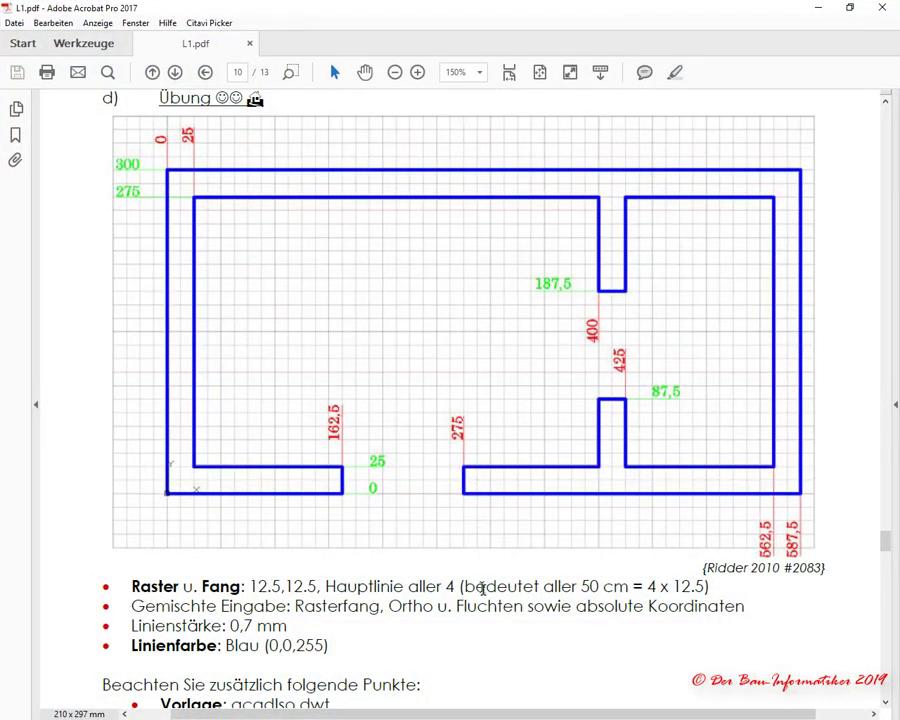
{"action": "scroll", "coordinate": [481, 588], "scroll_direction": "down", "scroll_amount": 1}
{"action": "scroll", "coordinate": [500, 538], "scroll_direction": "down", "scroll_amount": 1}
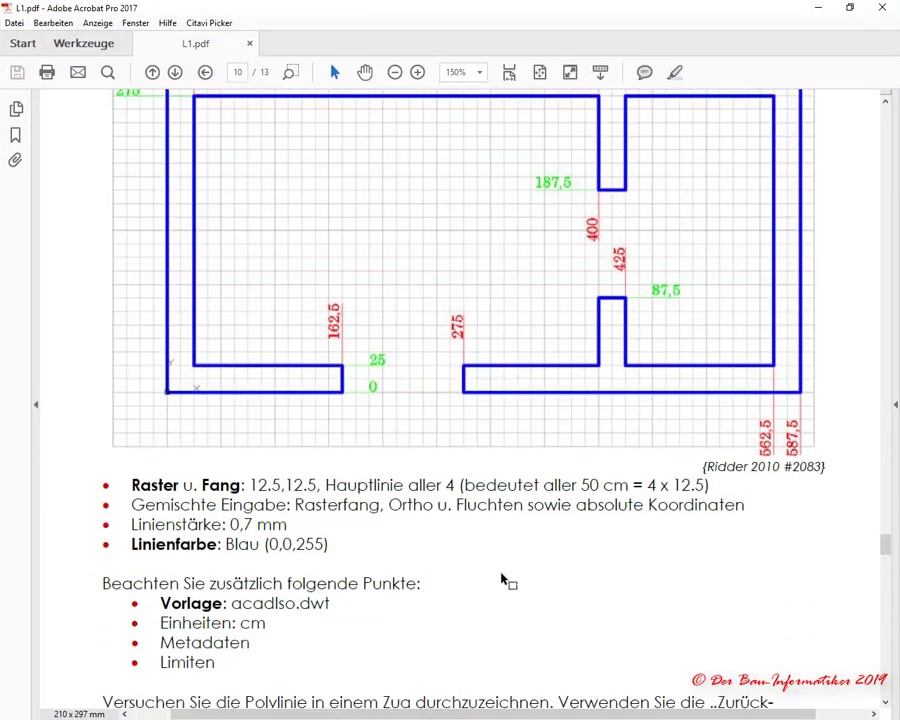
{"action": "scroll", "coordinate": [500, 577], "scroll_direction": "down", "scroll_amount": 3}
{"action": "scroll", "coordinate": [508, 565], "scroll_direction": "up", "scroll_amount": 6}
{"action": "scroll", "coordinate": [516, 532], "scroll_direction": "up", "scroll_amount": 4}
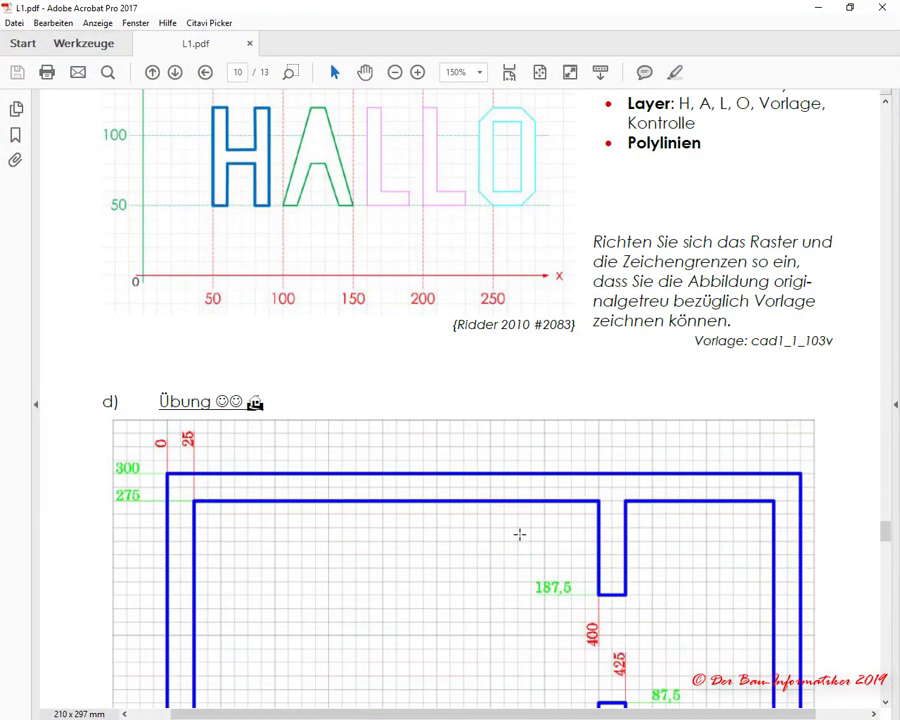
{"action": "scroll", "coordinate": [518, 530], "scroll_direction": "down", "scroll_amount": 2}
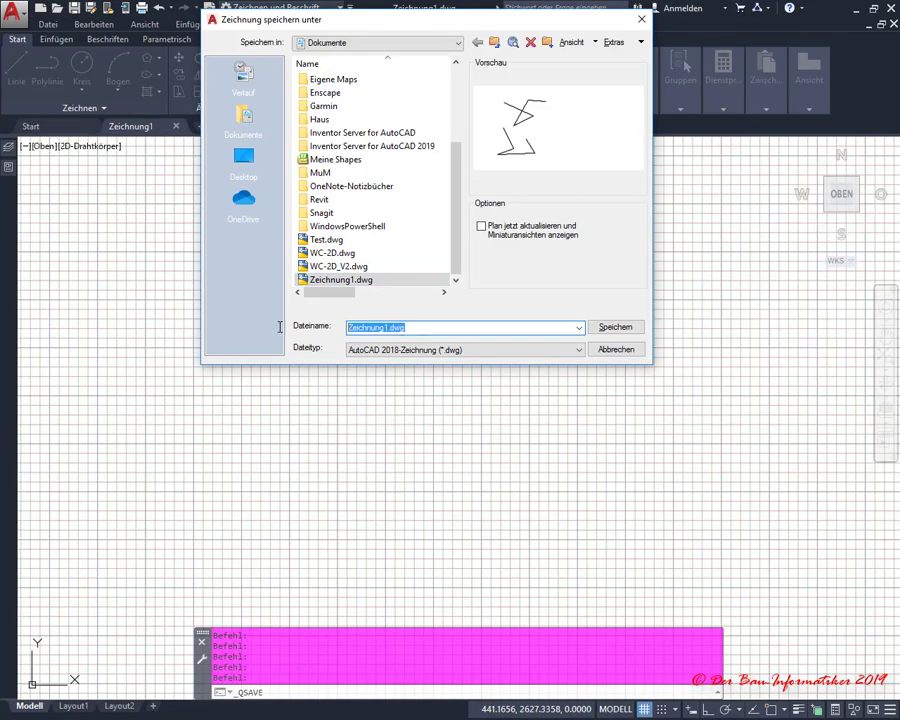
{"action": "type", "text": "L"}
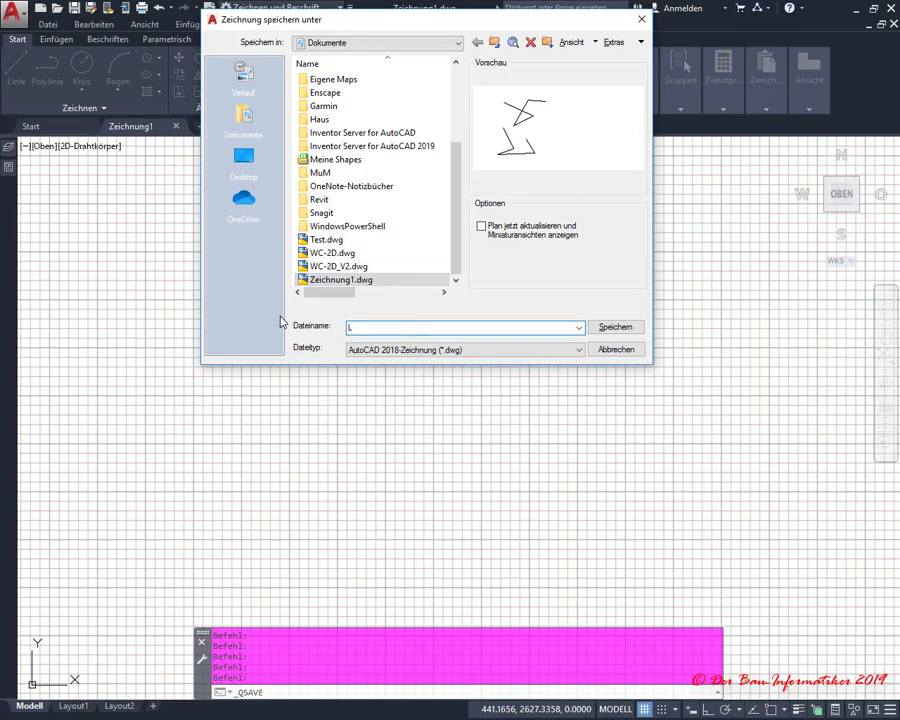
{"action": "type", "text": "1"}
{"action": "type", "text": "HA2"}
{"action": "key", "text": "Return"}
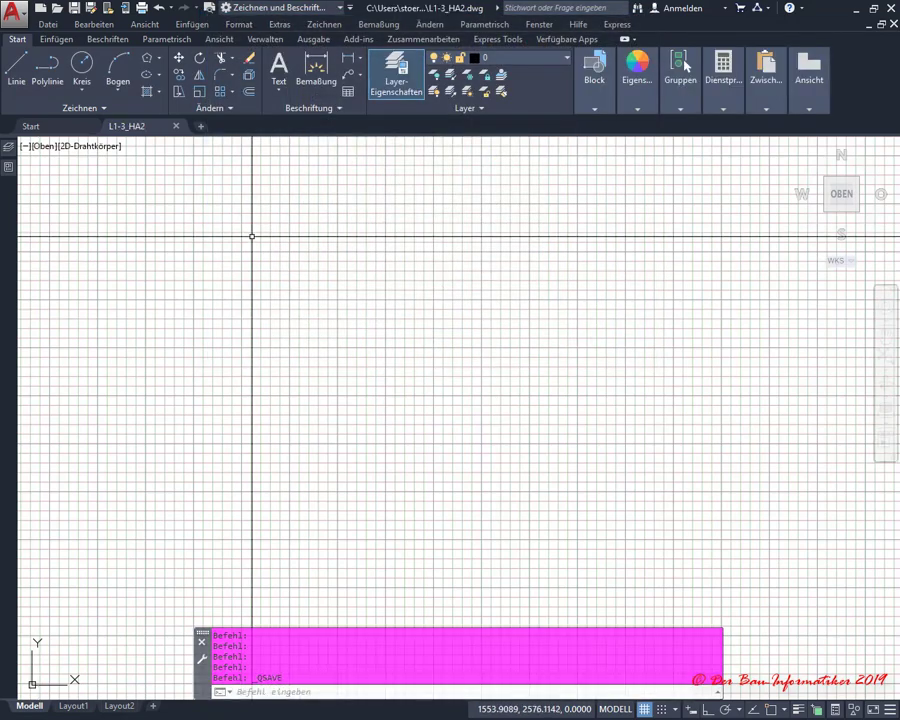
Step: Set the drawing units to a Zentimeter insertion scale with 0.00 length precision
{"action": "left_click", "coordinate": [16, 14]}
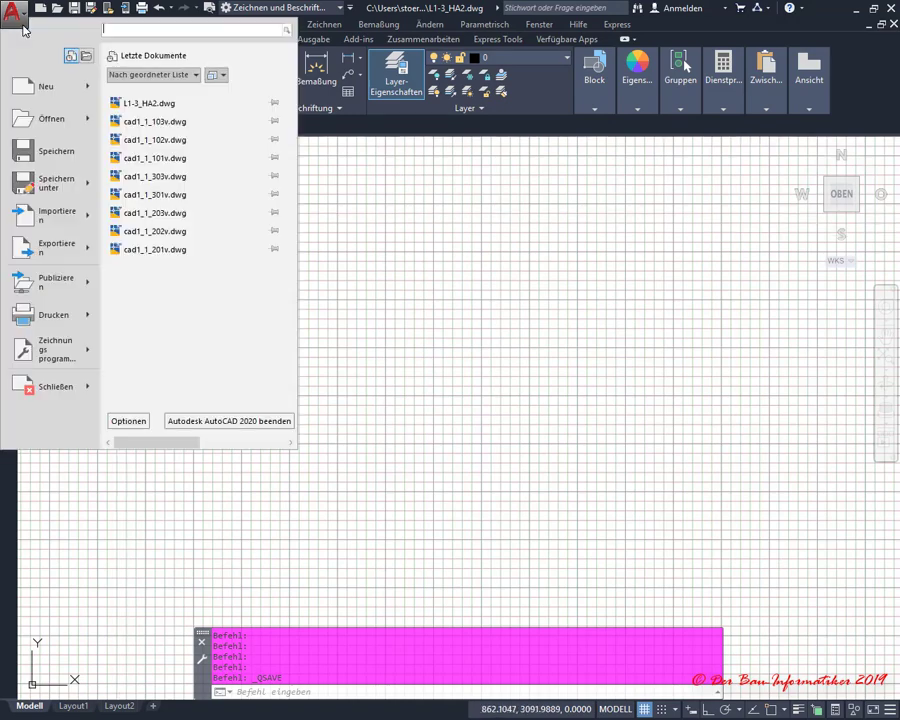
{"action": "mouse_move", "coordinate": [50, 349]}
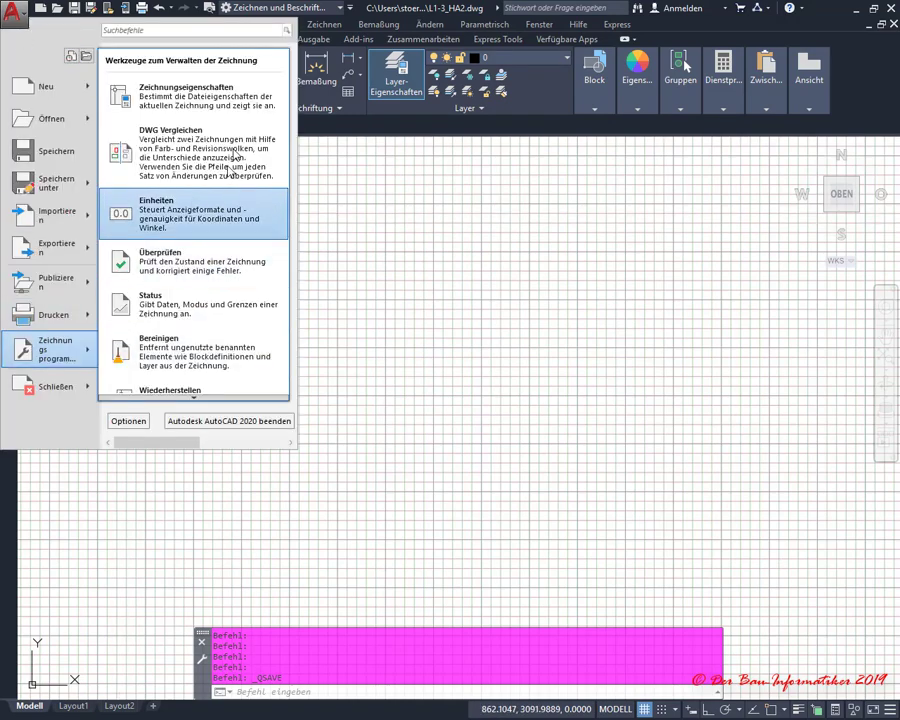
{"action": "left_click", "coordinate": [200, 214]}
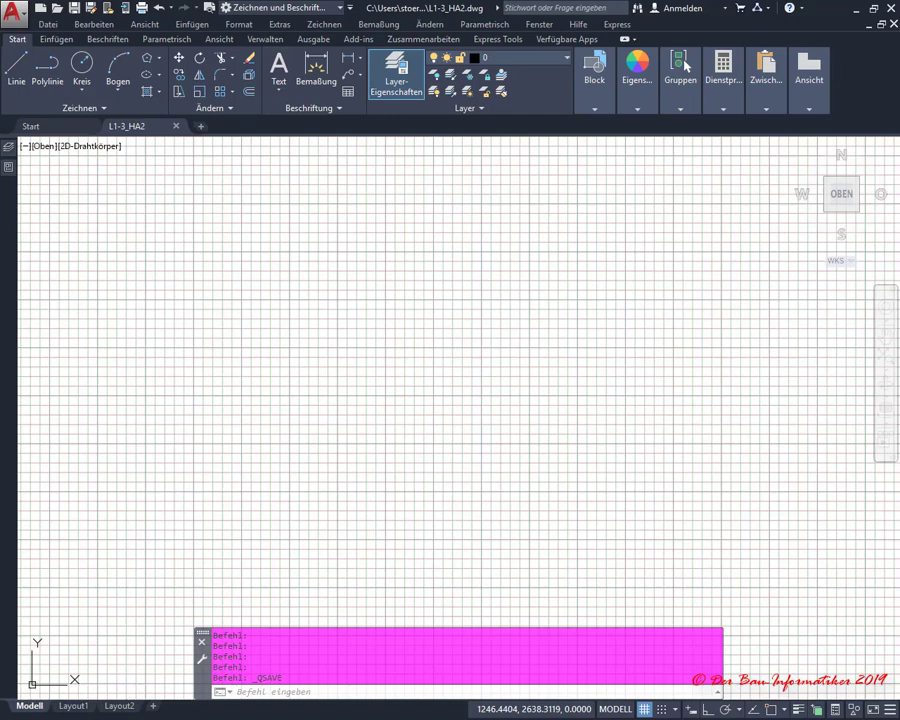
{"action": "left_click", "coordinate": [418, 349]}
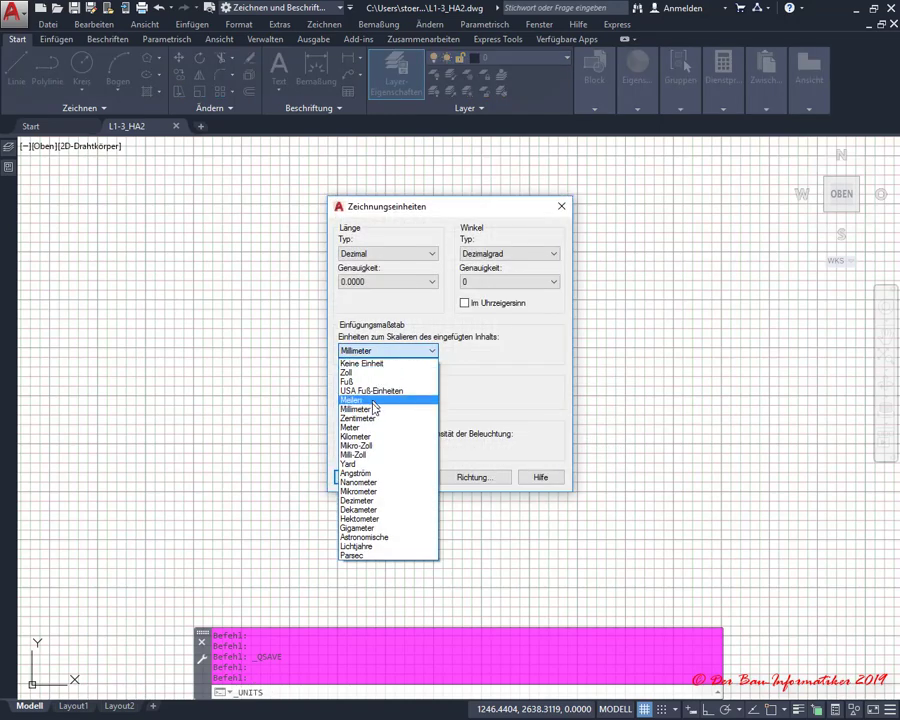
{"action": "left_click", "coordinate": [372, 418]}
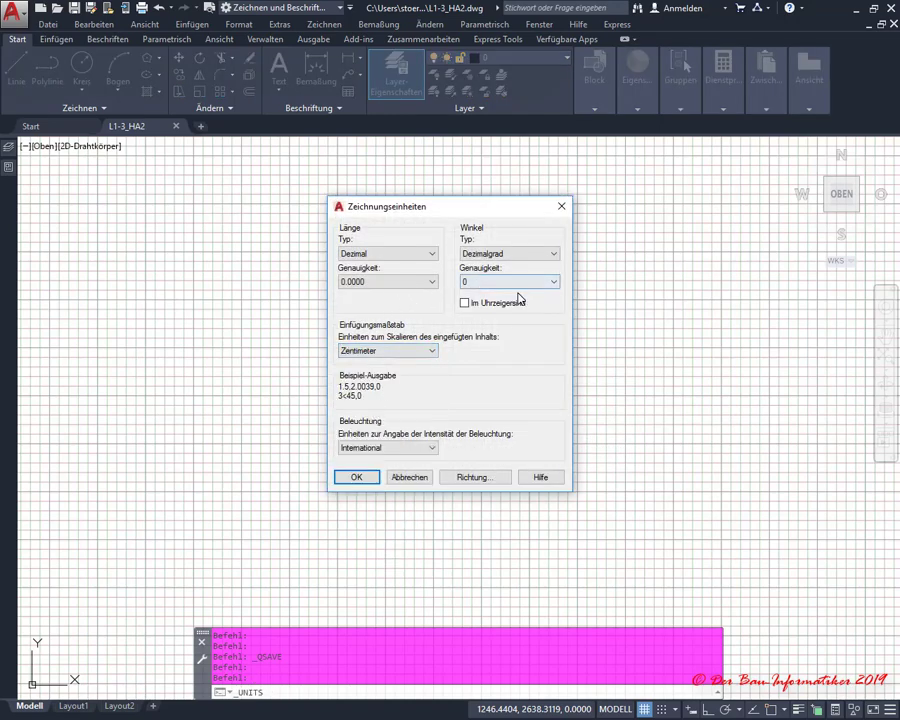
{"action": "left_click", "coordinate": [367, 284]}
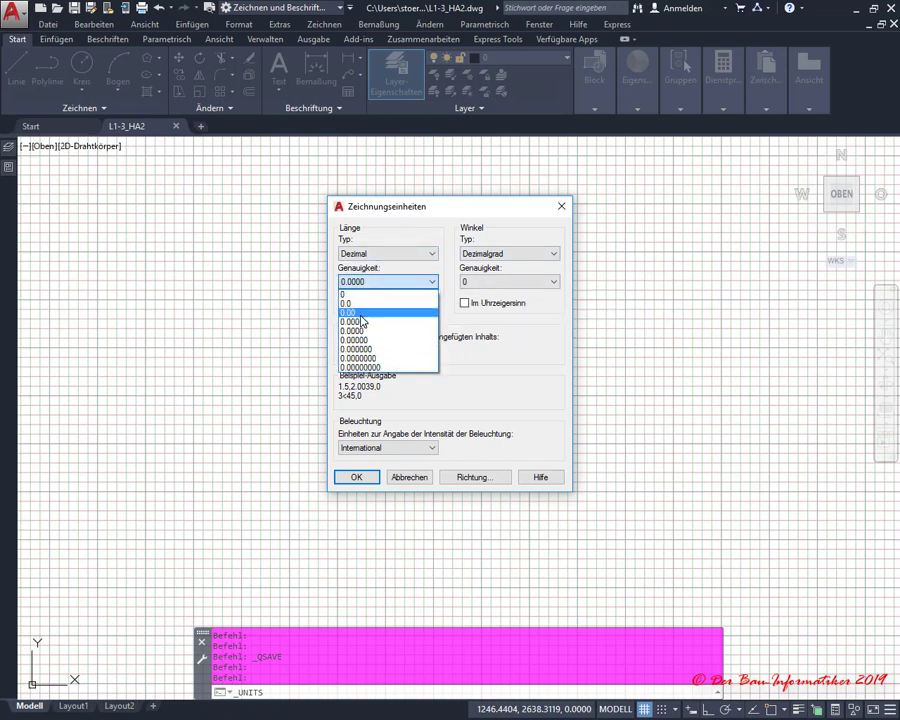
{"action": "left_click", "coordinate": [363, 316]}
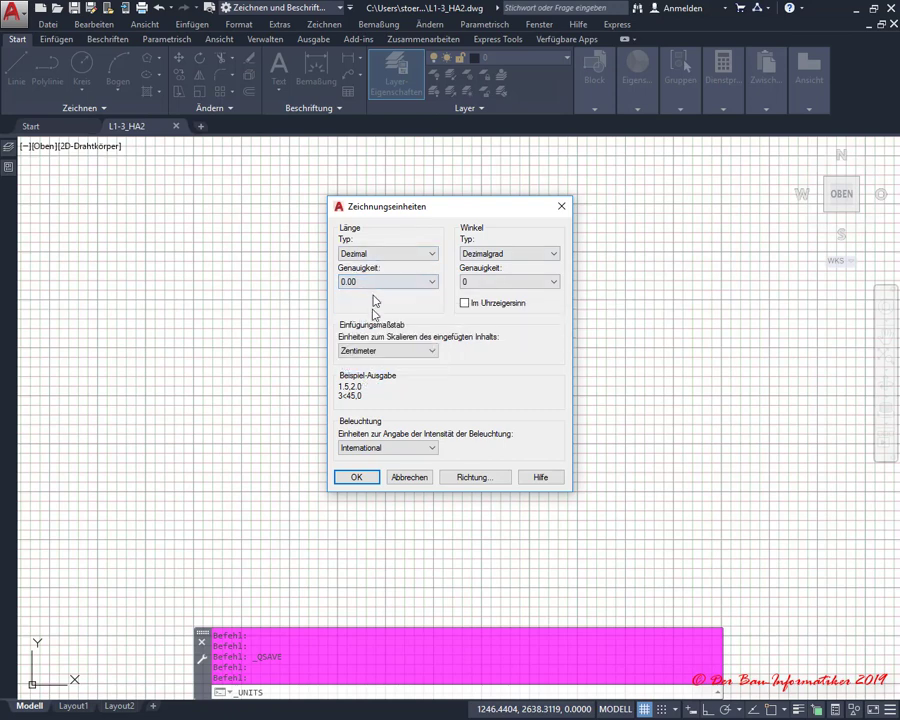
{"action": "left_click", "coordinate": [362, 477]}
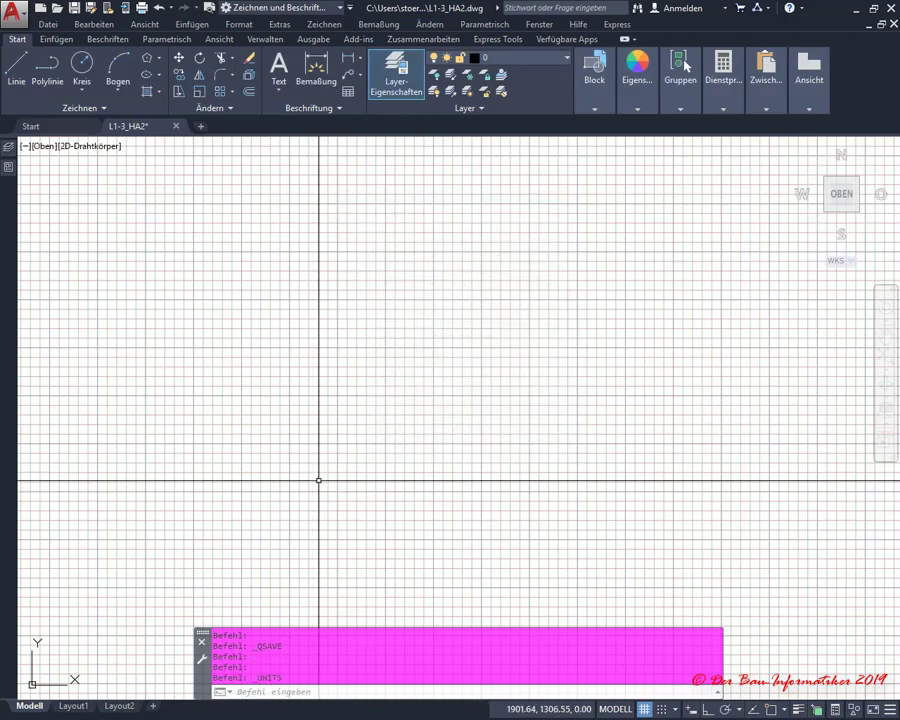
{"action": "left_click", "coordinate": [12, 12]}
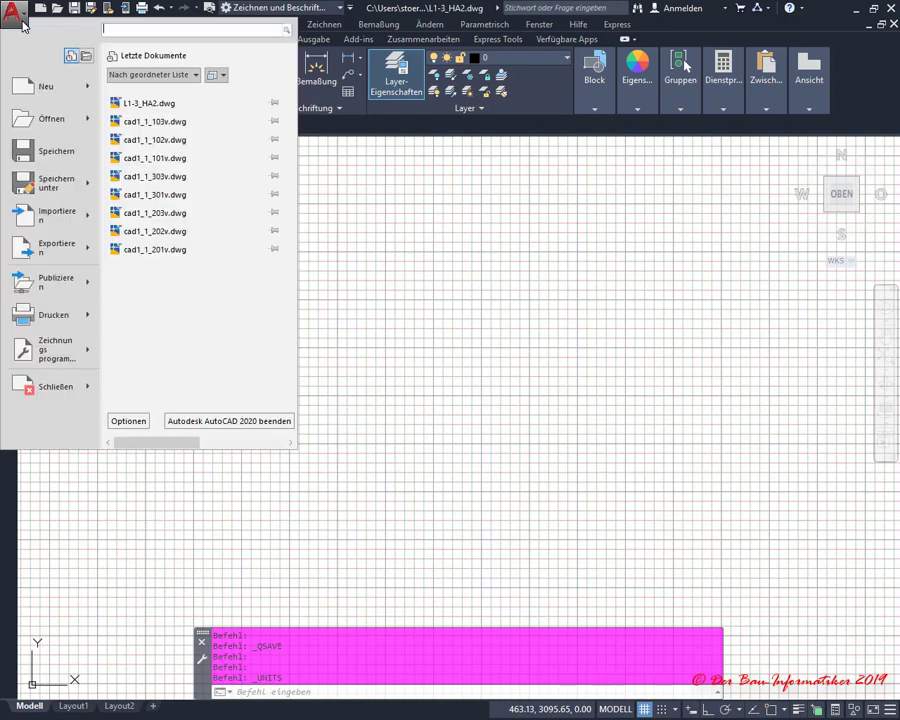
{"action": "mouse_move", "coordinate": [52, 349]}
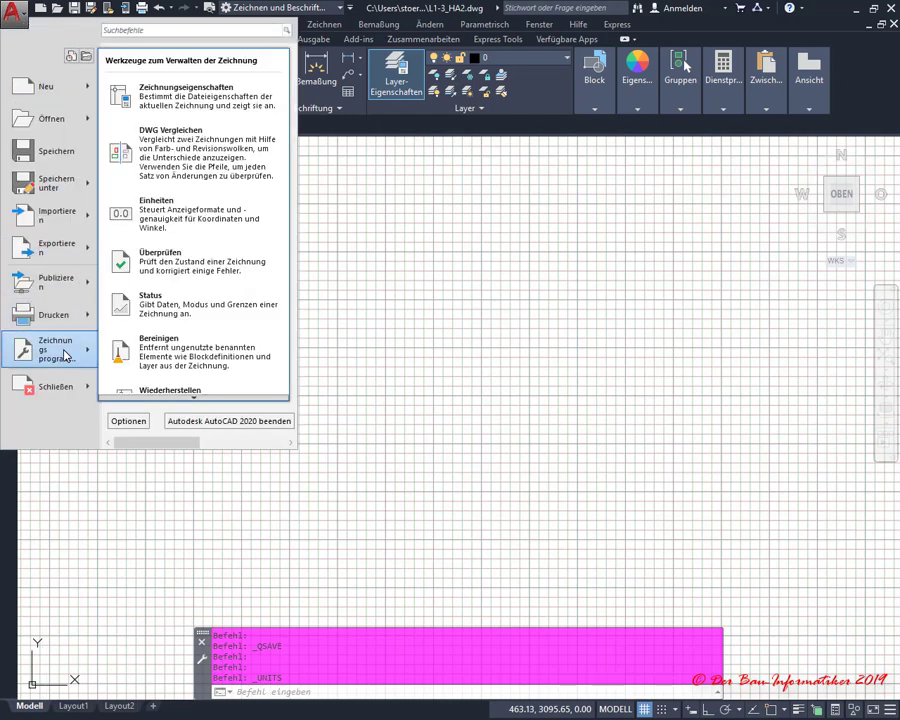
Step: In the drawing properties' file info, enter the title Hausuebung 2
{"action": "left_click", "coordinate": [686, 66]}
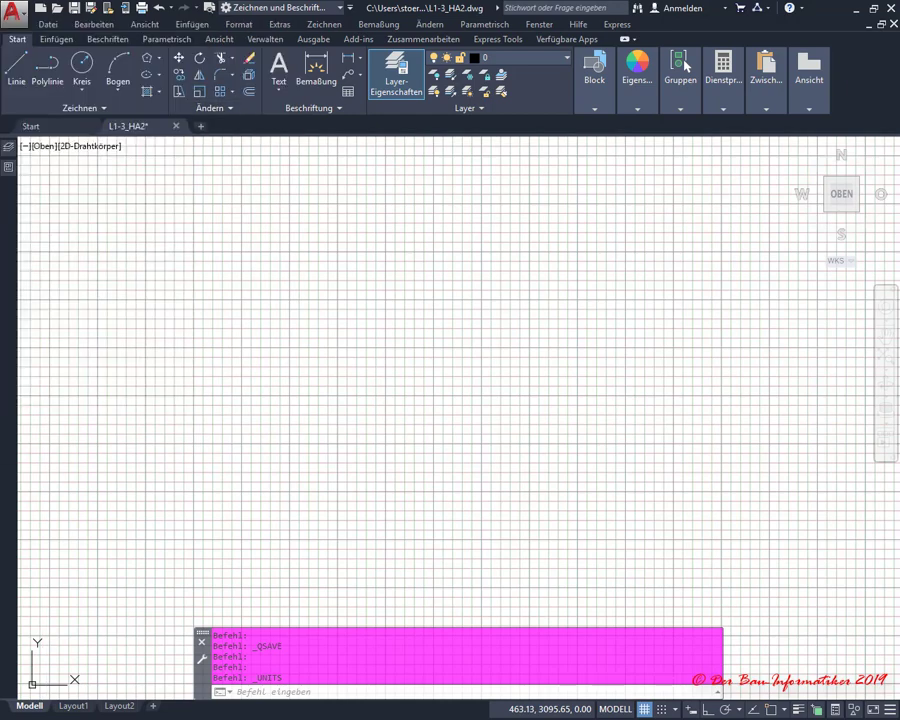
{"action": "left_click", "coordinate": [391, 214]}
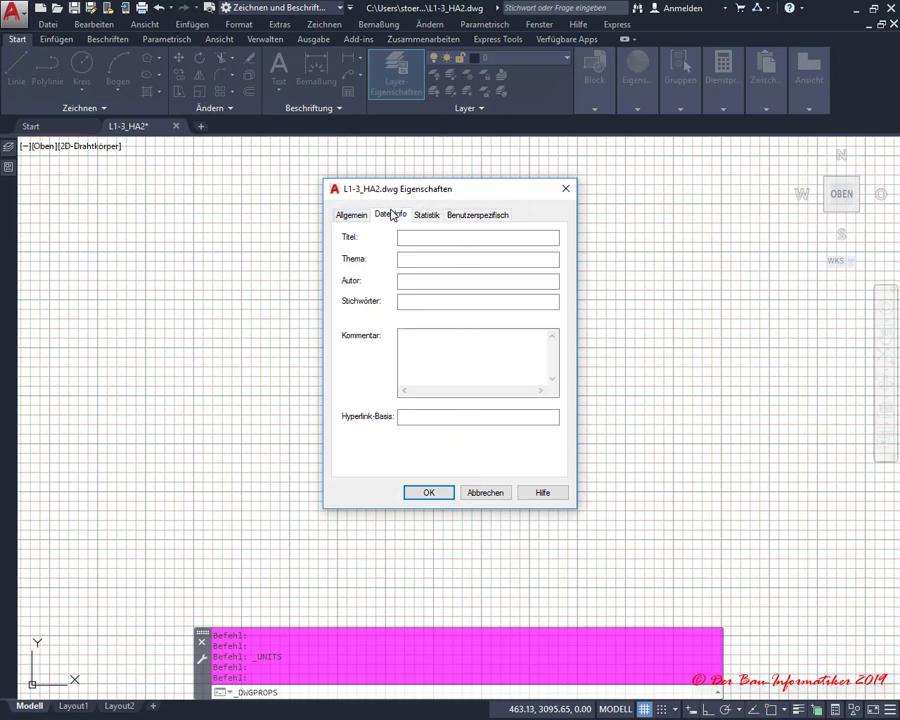
{"action": "left_click", "coordinate": [422, 236]}
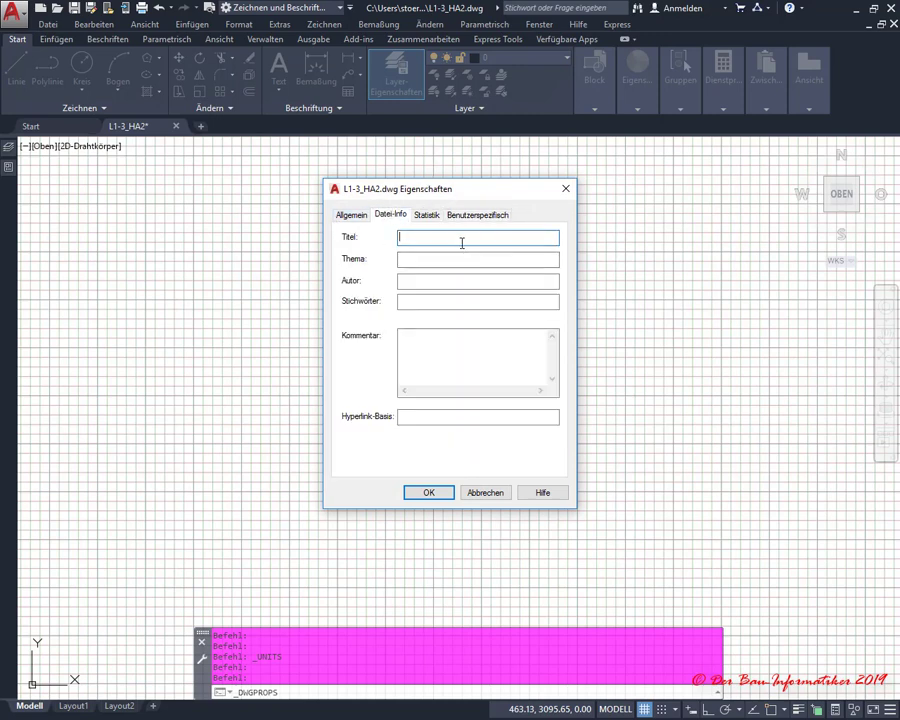
{"action": "type", "text": "H"}
{"action": "type", "text": "aus"}
{"action": "type", "text": "uebu"}
{"action": "type", "text": "ng 2"}
{"action": "key", "text": "Tab"}
Step: Enter subject CAD 2D L1 and the author's name, review custom properties, and confirm
{"action": "type", "text": "At"}
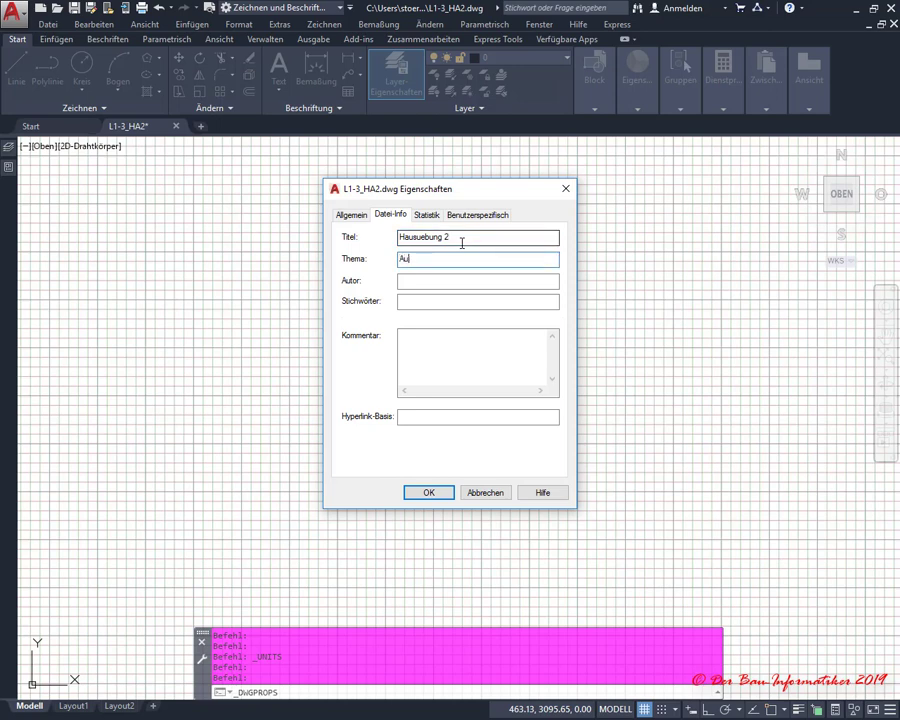
{"action": "type", "text": "toCAD "}
{"action": "type", "text": "D"}
{"action": "key", "text": "BackSpace"}
{"action": "key", "text": "BackSpace"}
{"action": "key", "text": "BackSpace"}
{"action": "key", "text": "BackSpace"}
{"action": "key", "text": "BackSpace"}
{"action": "type", "text": "CAD 2"}
{"action": "type", "text": "D"}
{"action": "key", "text": "Tab"}
{"action": "type", "text": "Donald"}
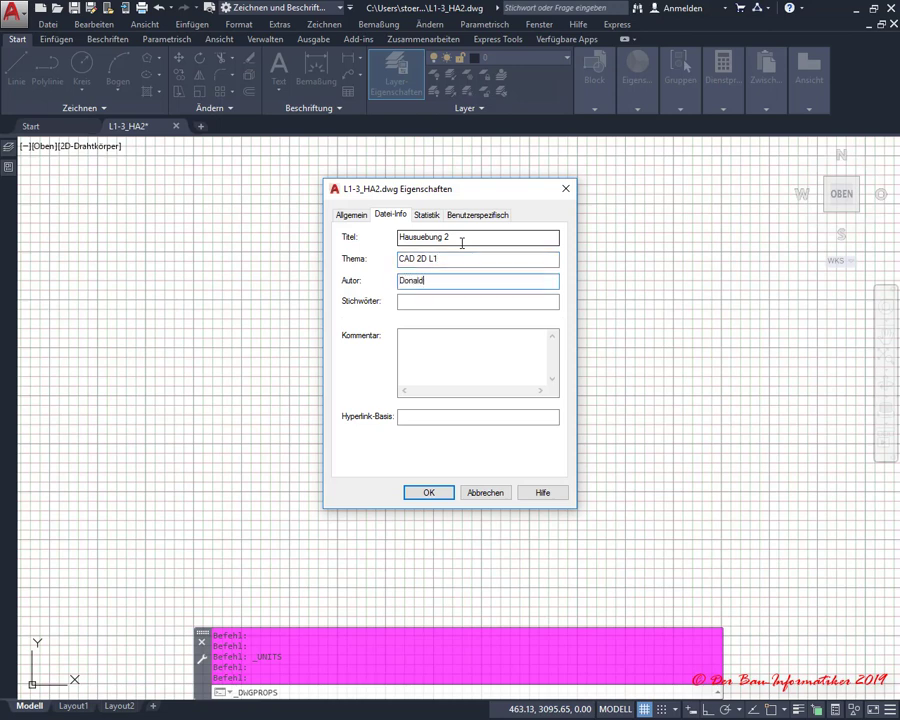
{"action": "type", "text": "Duck"}
{"action": "key", "text": "Tab"}
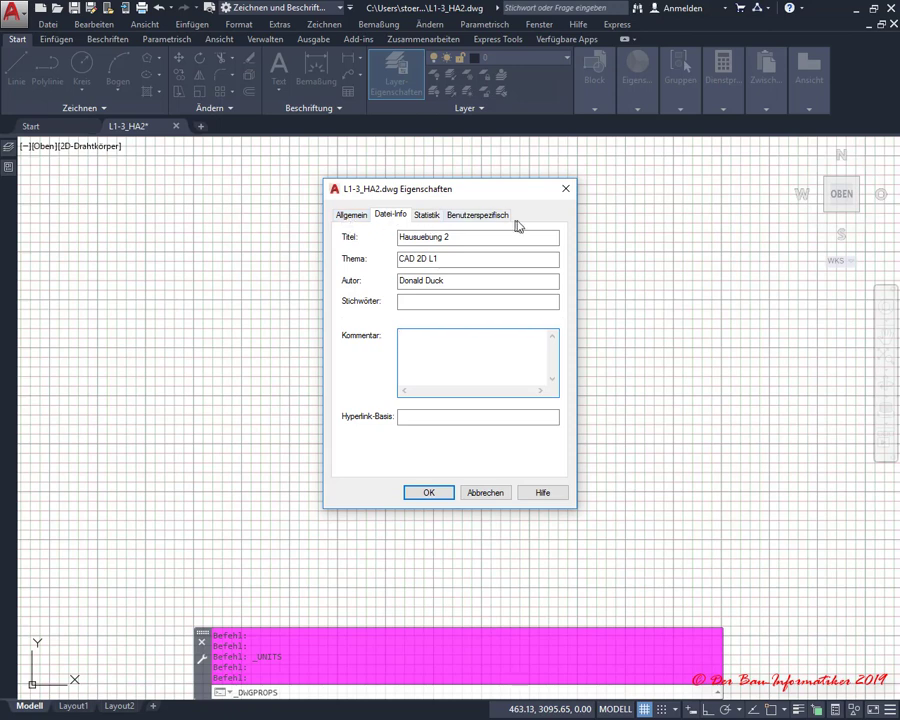
{"action": "left_click", "coordinate": [484, 217]}
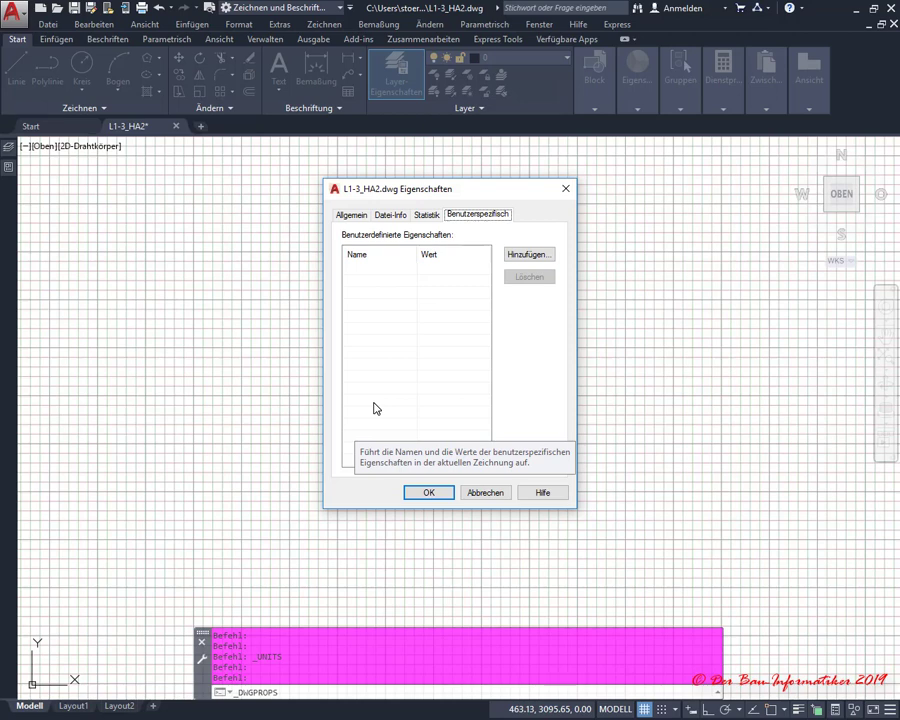
{"action": "left_click", "coordinate": [485, 493]}
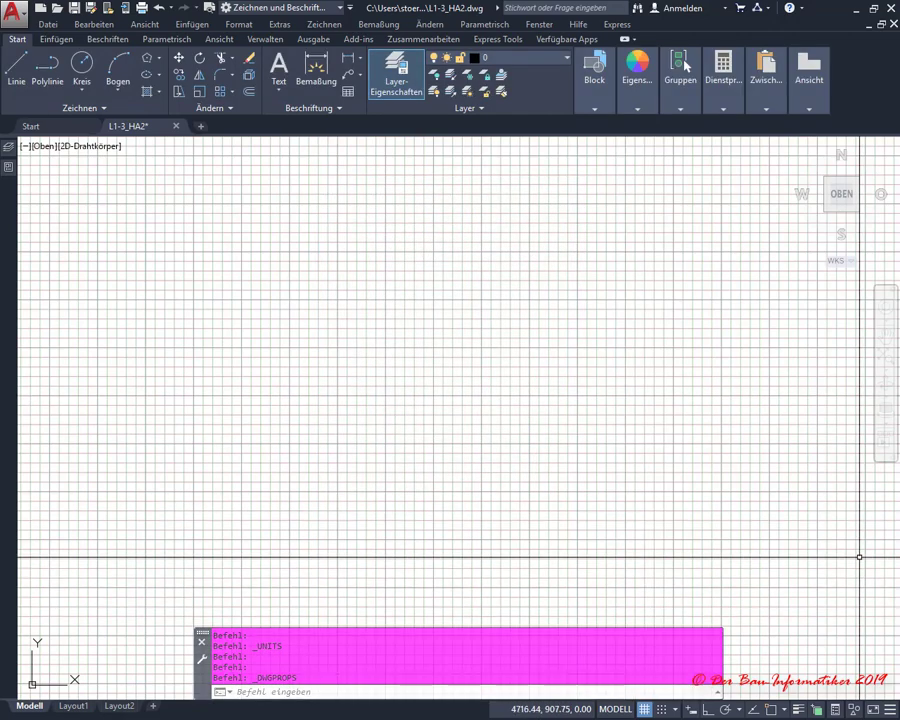
Step: Check the plan's grid, line-weight and colour specs in L1.pdf, then return to AutoCAD
{"action": "key", "text": "alt+Tab"}
{"action": "scroll", "coordinate": [397, 422], "scroll_direction": "down", "scroll_amount": 2}
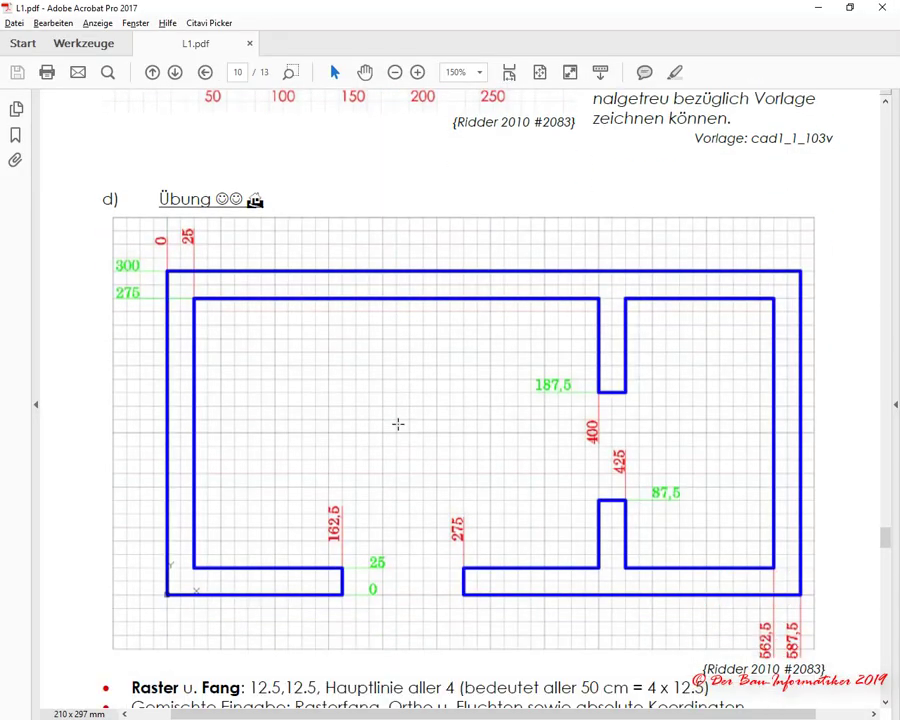
{"action": "scroll", "coordinate": [397, 424], "scroll_direction": "down", "scroll_amount": 1}
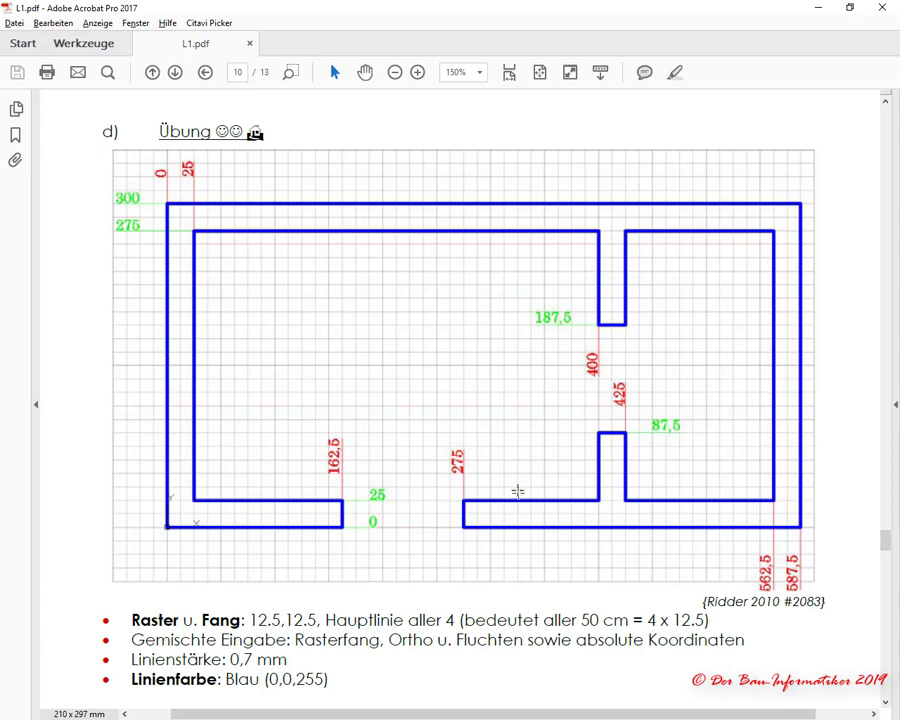
{"action": "scroll", "coordinate": [518, 492], "scroll_direction": "down", "scroll_amount": 1}
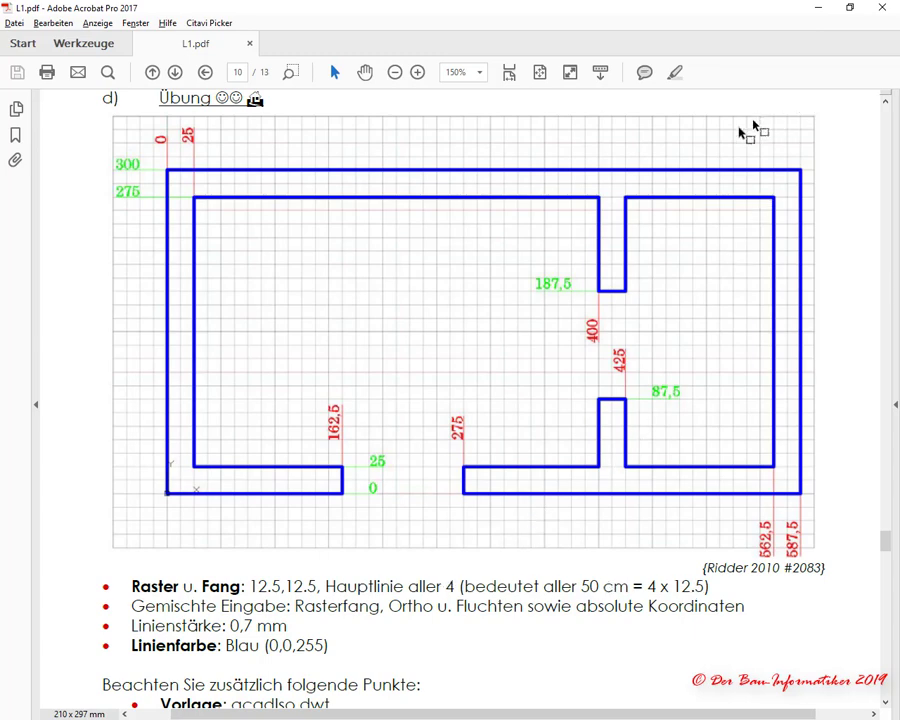
{"action": "key", "text": "alt+Tab"}
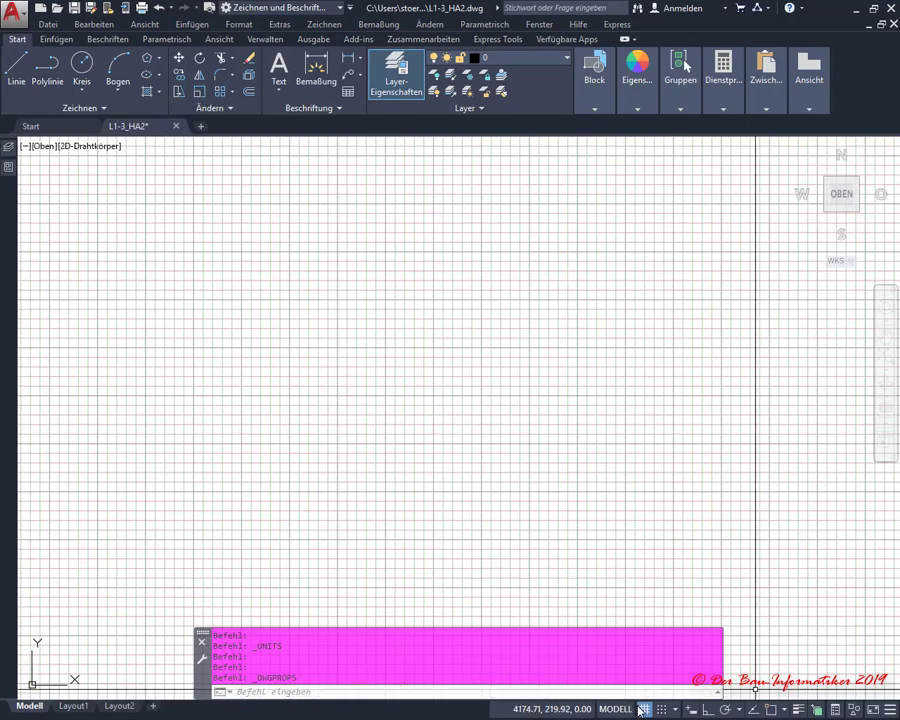
Step: Set snap and grid spacing to 12.5, major line every 4, adaptive grid and beyond-limits display off
{"action": "left_click", "coordinate": [651, 698]}
{"action": "right_click", "coordinate": [651, 698]}
{"action": "left_click", "coordinate": [680, 688]}
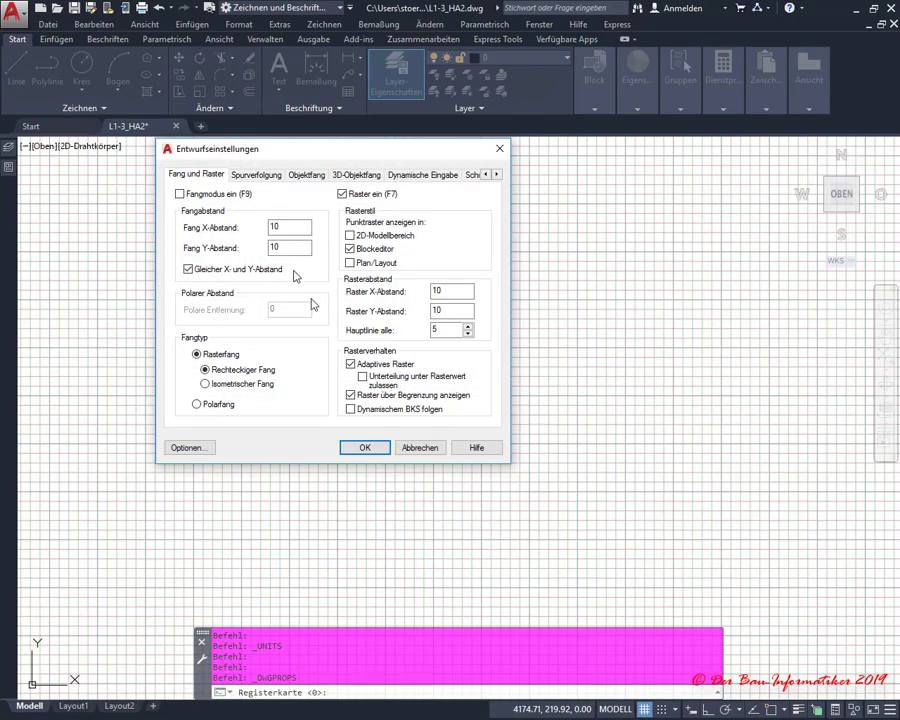
{"action": "double_click", "coordinate": [287, 226]}
{"action": "type", "text": "1"}
{"action": "type", "text": "2.5"}
{"action": "key", "text": "Tab"}
{"action": "double_click", "coordinate": [455, 289]}
{"action": "type", "text": "1"}
{"action": "type", "text": "2."}
{"action": "type", "text": "5"}
{"action": "key", "text": "Tab"}
{"action": "key", "text": "Tab"}
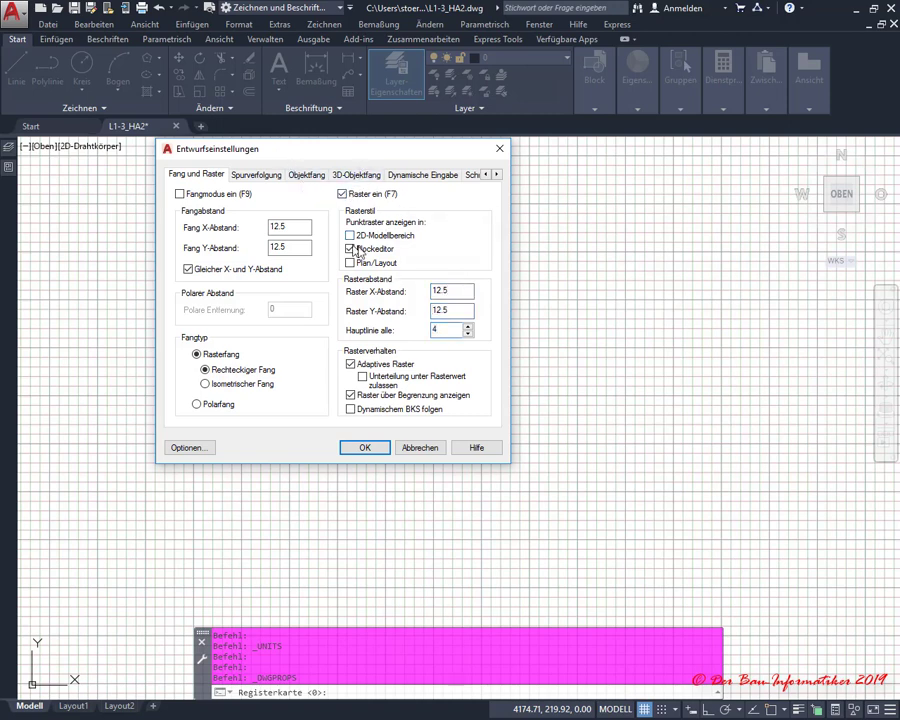
{"action": "left_click", "coordinate": [351, 364]}
{"action": "left_click", "coordinate": [352, 395]}
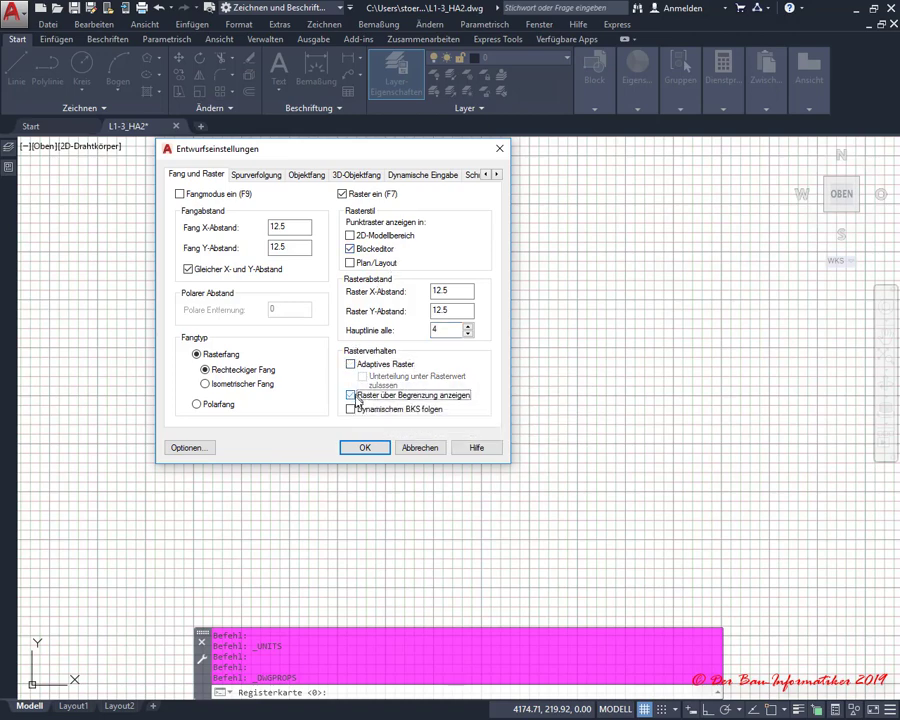
{"action": "left_click", "coordinate": [357, 446]}
Step: Zoom to the drawing extents and consult the exercise PDF
{"action": "middle_click", "coordinate": [402, 328]}
{"action": "middle_click", "coordinate": [402, 328]}
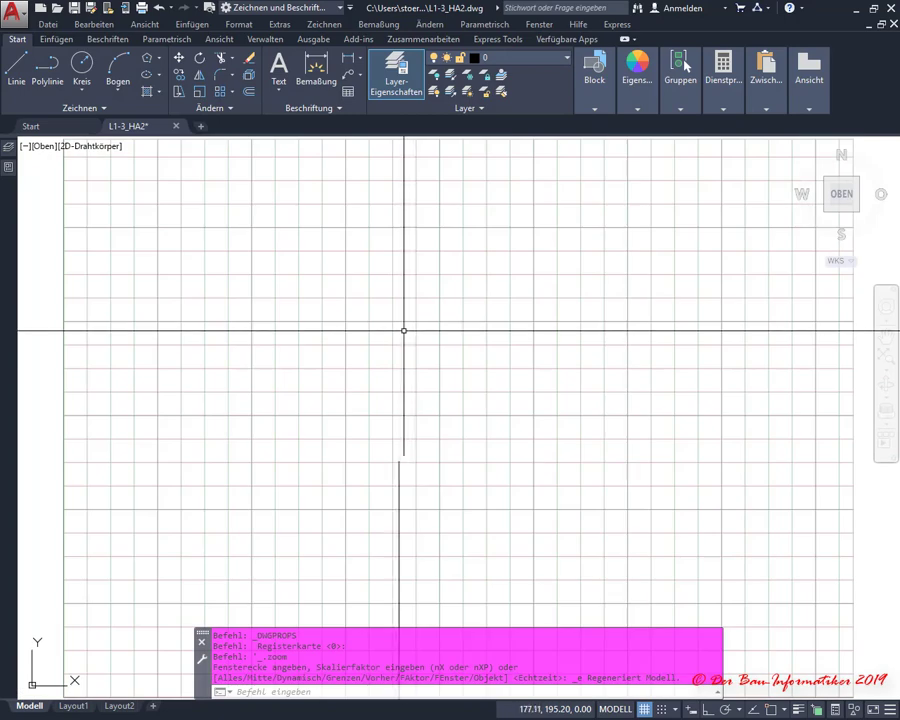
{"action": "scroll", "coordinate": [403, 330], "scroll_direction": "down", "scroll_amount": 2}
{"action": "scroll", "coordinate": [410, 326], "scroll_direction": "up", "scroll_amount": 1}
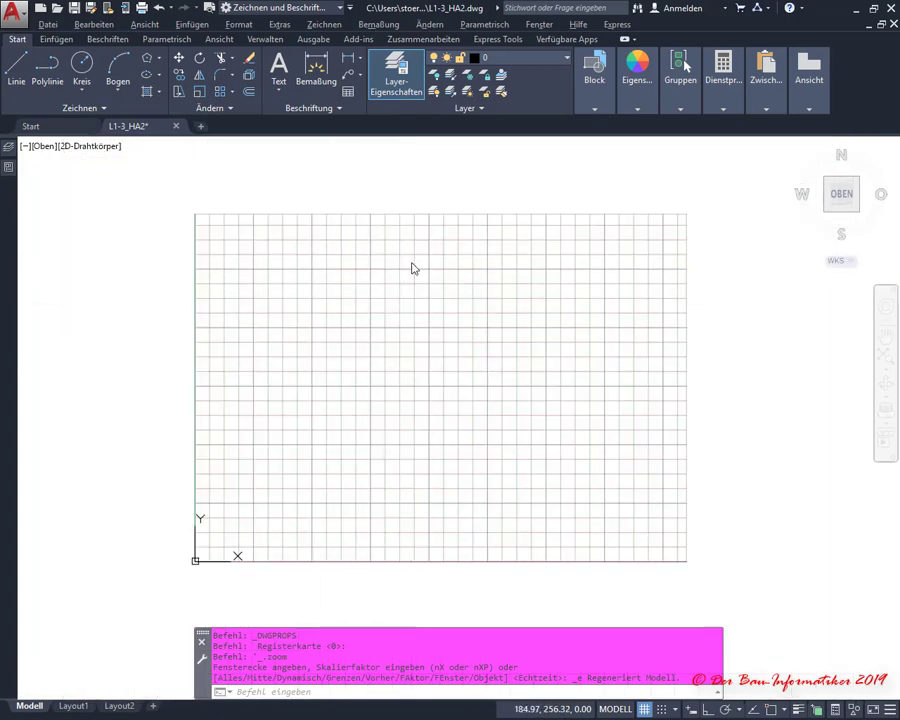
{"action": "key", "text": "alt+Tab"}
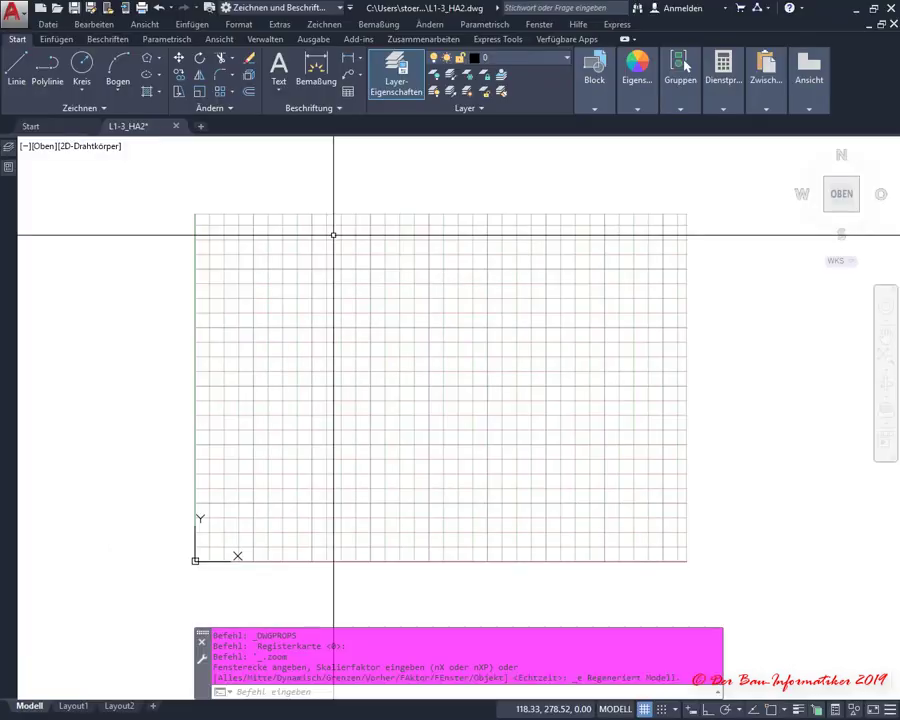
Step: Set the drawing limits from -50,-50 to 600,300 with limit checking on
{"action": "left_click", "coordinate": [240, 24]}
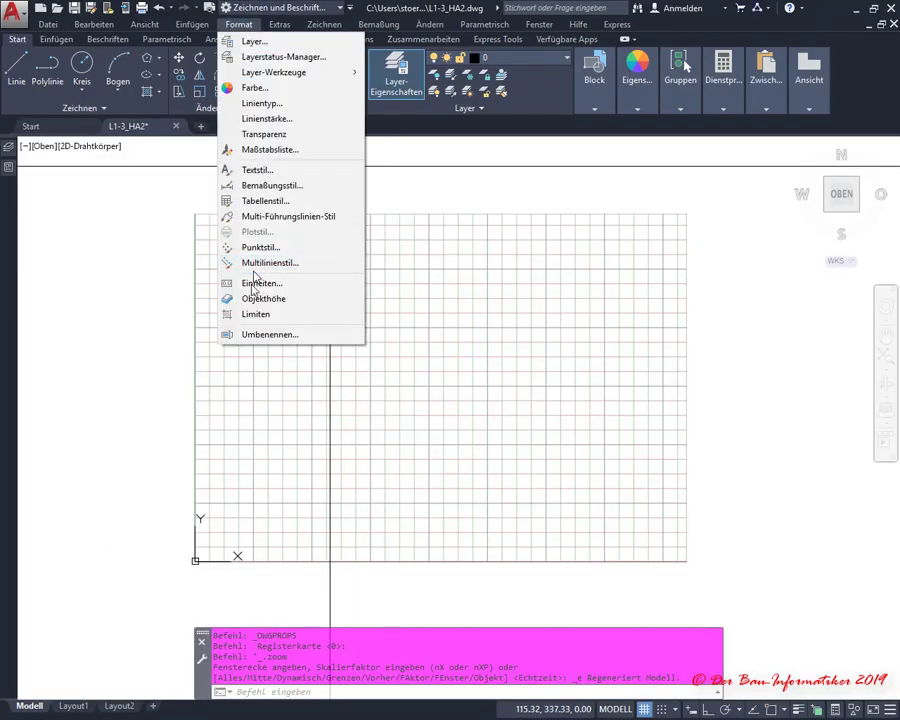
{"action": "left_click", "coordinate": [254, 314]}
{"action": "type", "text": "-50,-50"}
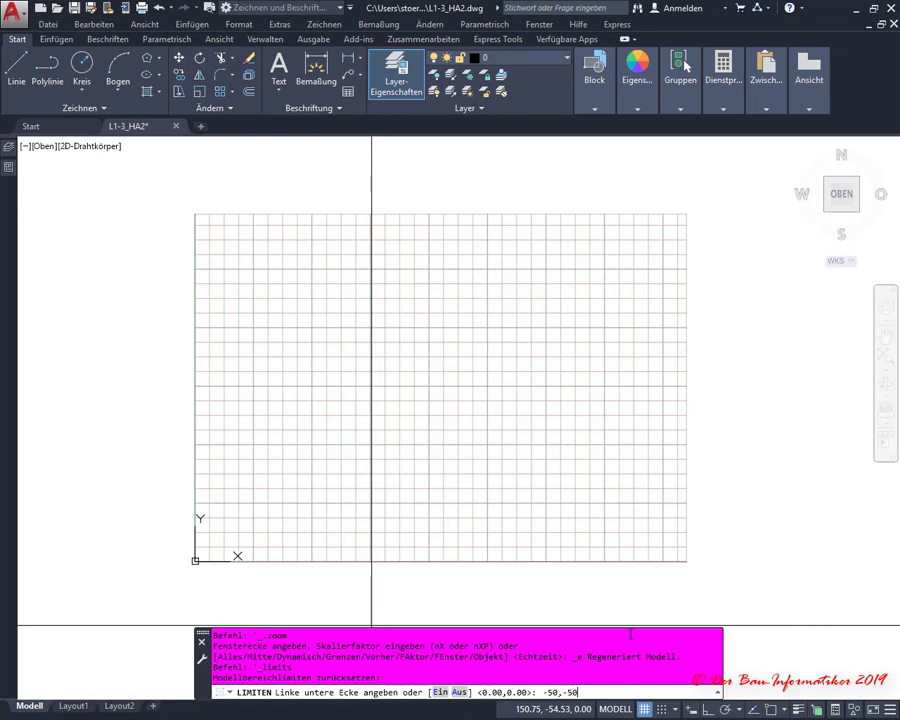
{"action": "key", "text": "Return"}
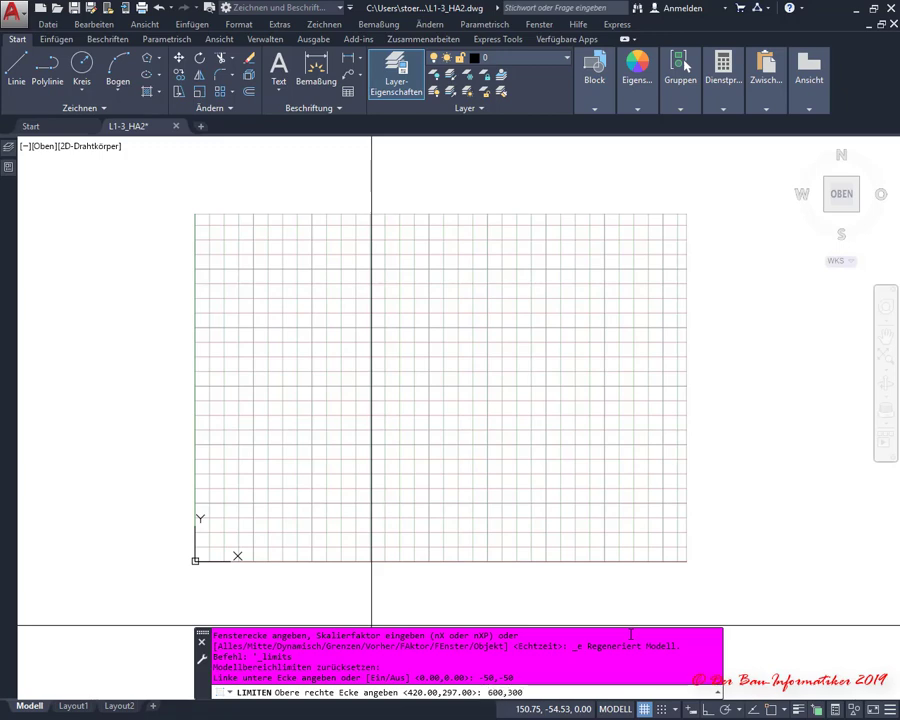
{"action": "key", "text": "Return"}
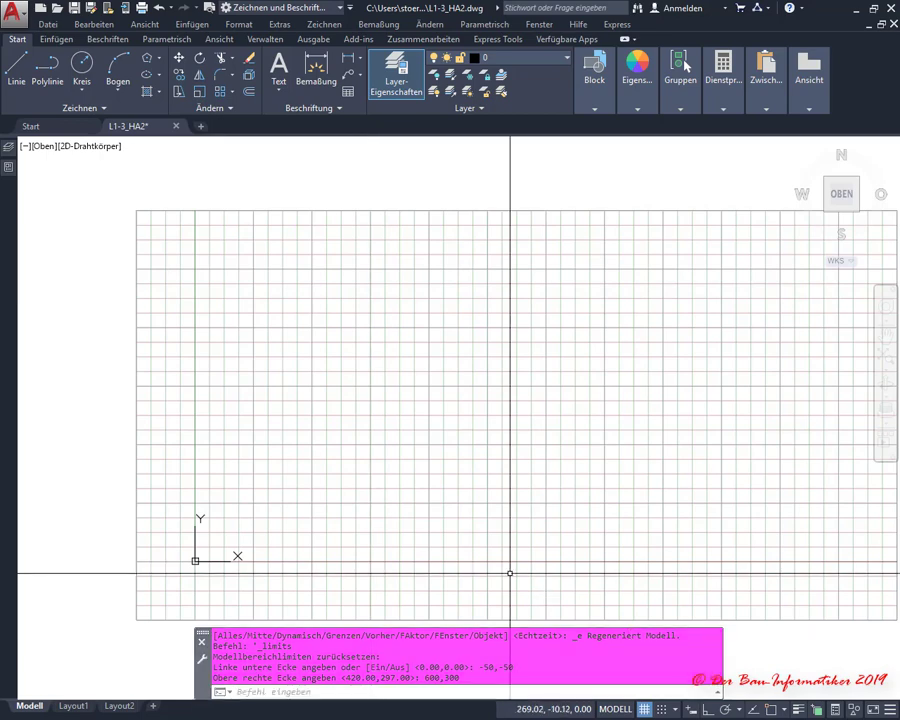
{"action": "key", "text": "Return"}
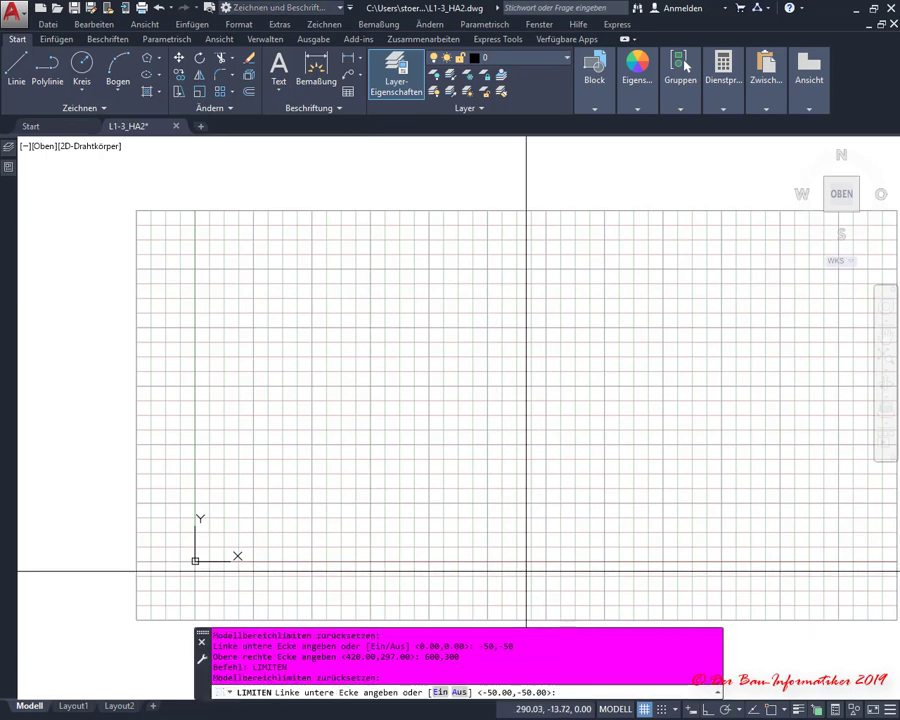
{"action": "left_click", "coordinate": [440, 692]}
{"action": "scroll", "coordinate": [432, 454], "scroll_direction": "down", "scroll_amount": 3}
{"action": "scroll", "coordinate": [440, 440], "scroll_direction": "down", "scroll_amount": 1}
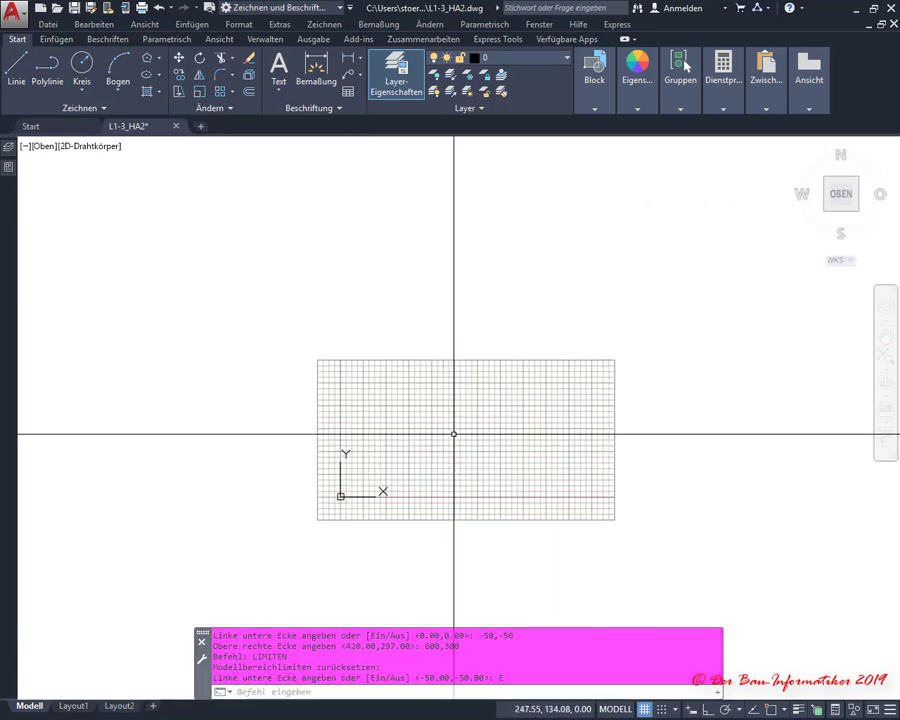
{"action": "scroll", "coordinate": [450, 432], "scroll_direction": "up", "scroll_amount": 1}
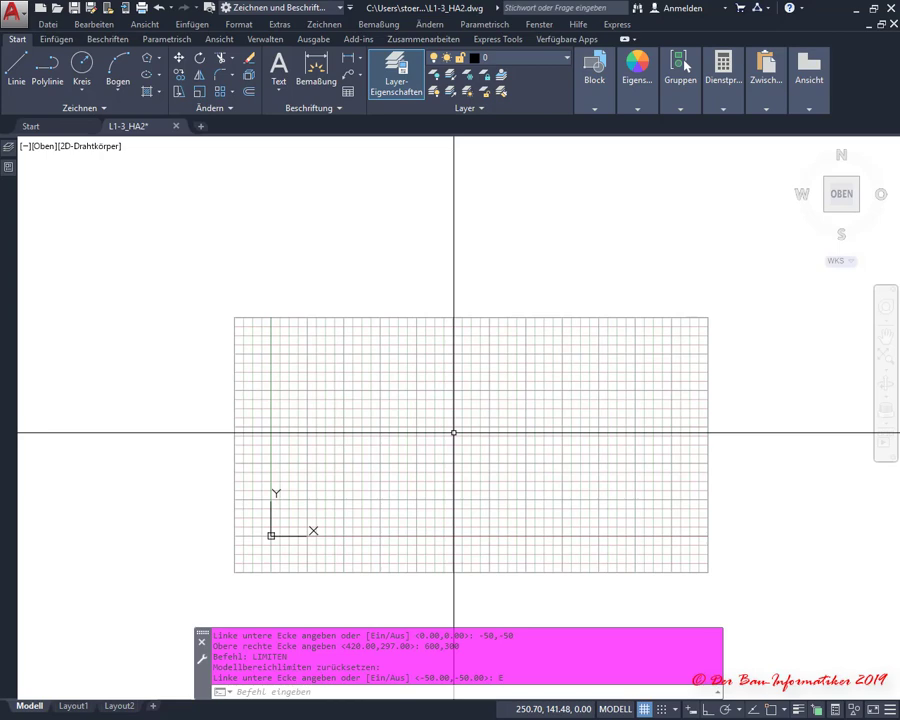
{"action": "key", "text": "alt+Tab"}
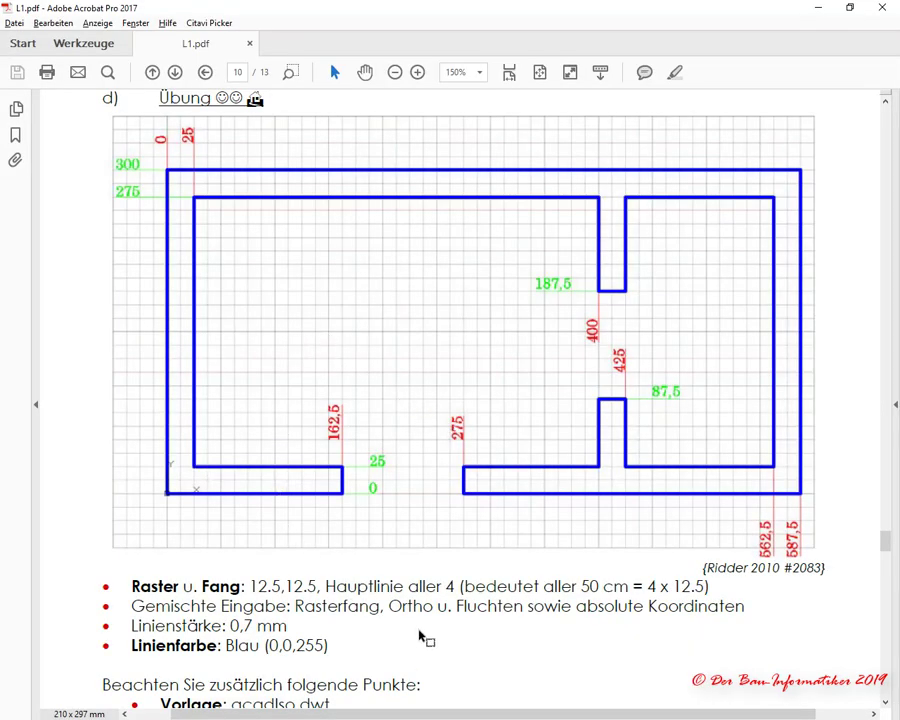
Step: Read the PDF notes on template, units, metadata and limits, then return to AutoCAD
{"action": "scroll", "coordinate": [420, 636], "scroll_direction": "down", "scroll_amount": 1}
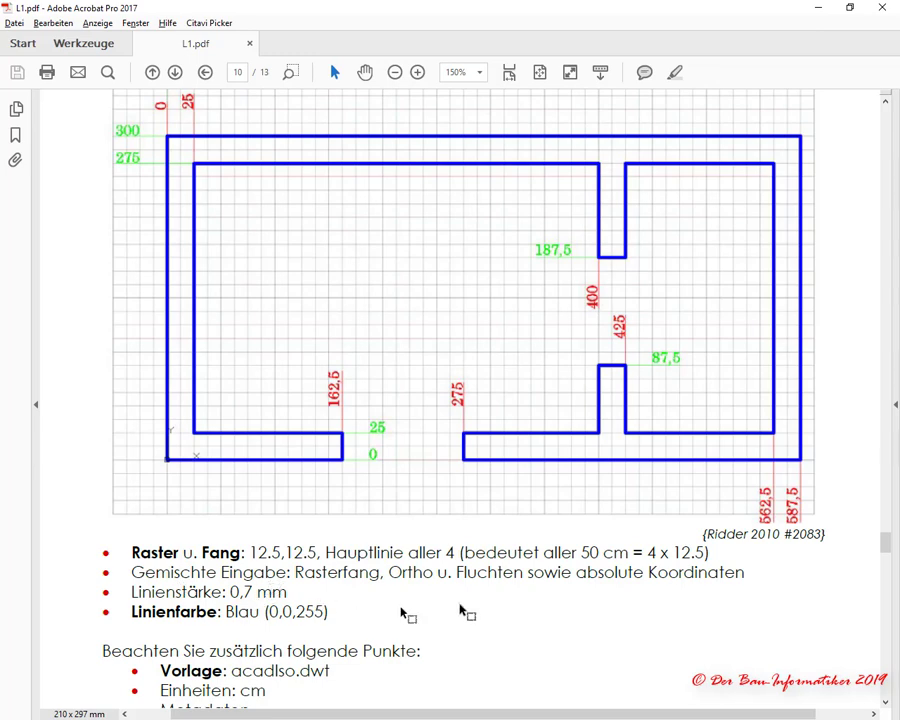
{"action": "scroll", "coordinate": [514, 534], "scroll_direction": "down", "scroll_amount": 1}
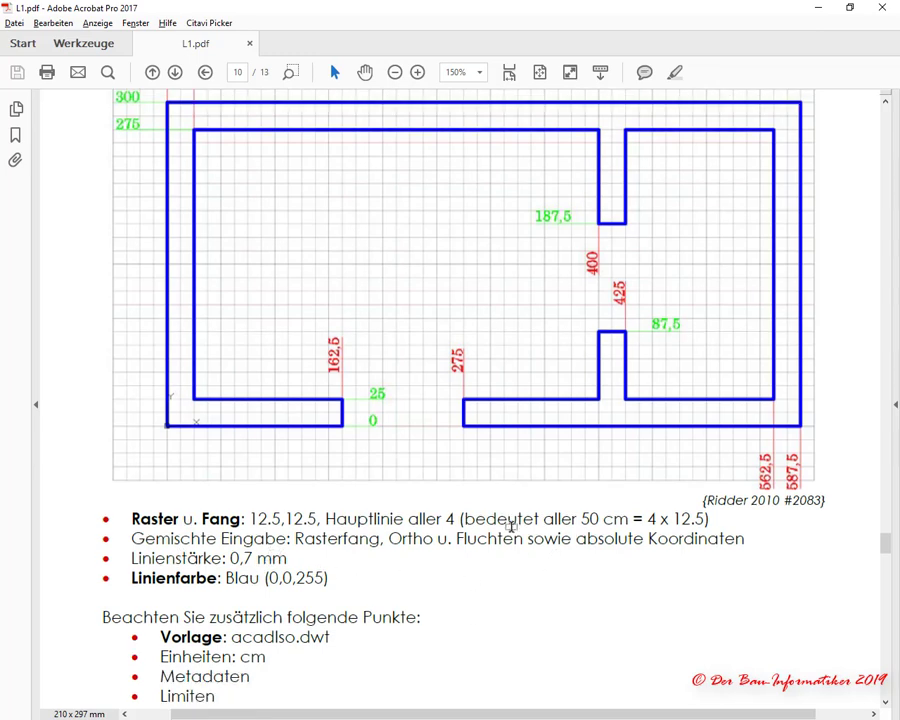
{"action": "key", "text": "alt+Tab"}
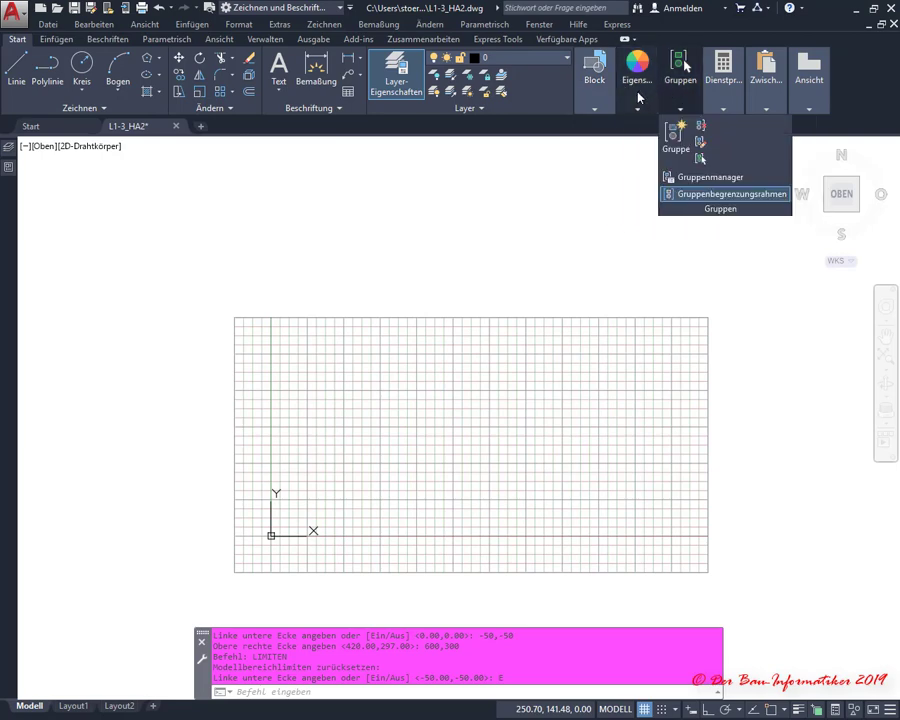
{"action": "mouse_move", "coordinate": [637, 108]}
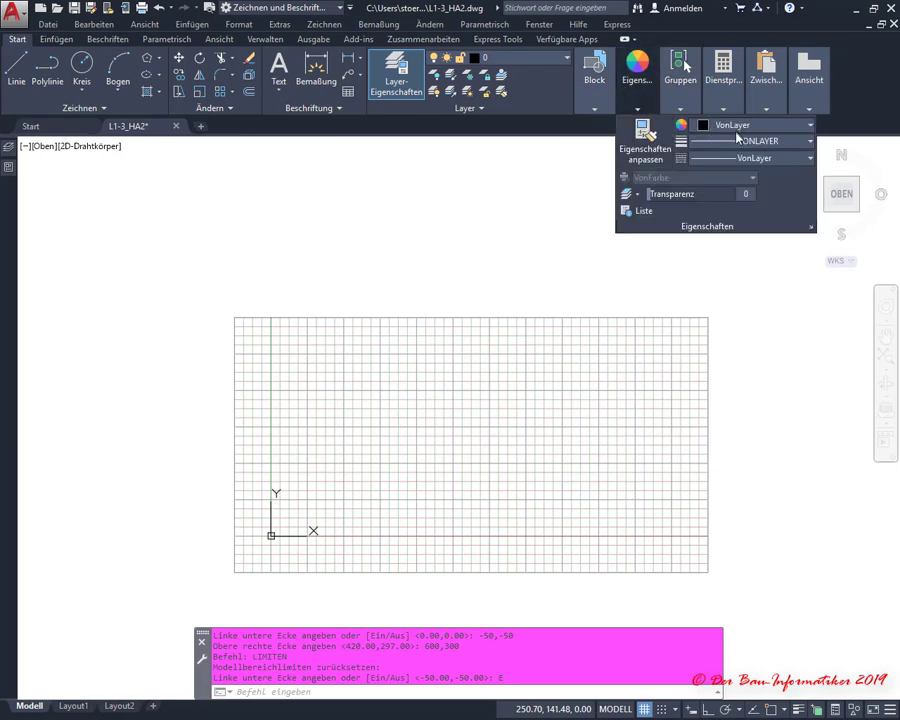
Step: Set the current lineweight to 0.70 mm and colour to blue, then start a polyline
{"action": "left_click", "coordinate": [740, 141]}
{"action": "scroll", "coordinate": [751, 390], "scroll_direction": "down", "scroll_amount": 3}
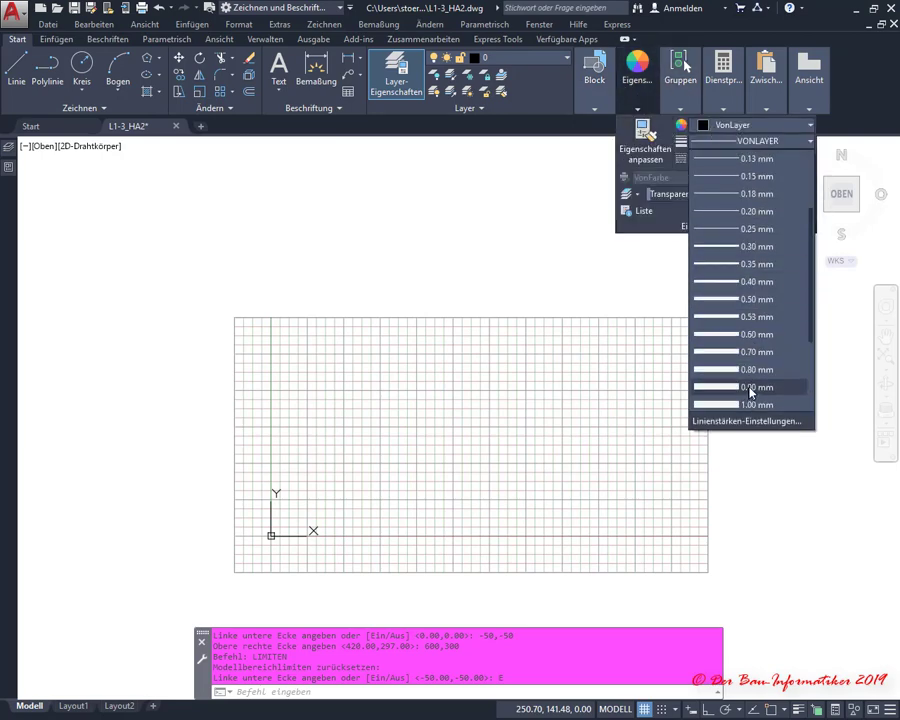
{"action": "scroll", "coordinate": [756, 322], "scroll_direction": "down", "scroll_amount": 2}
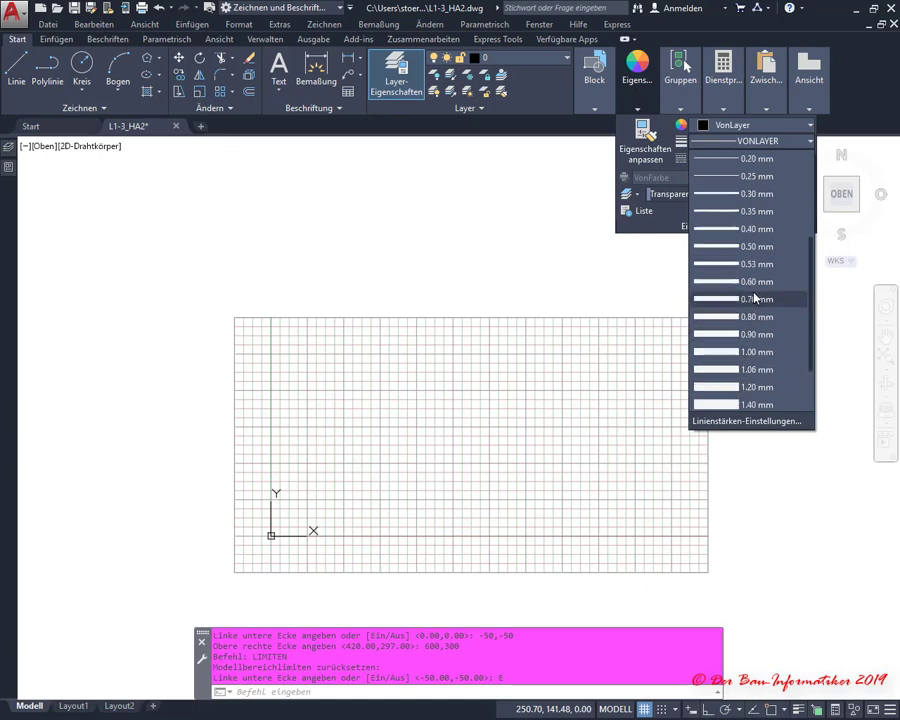
{"action": "left_click", "coordinate": [756, 298]}
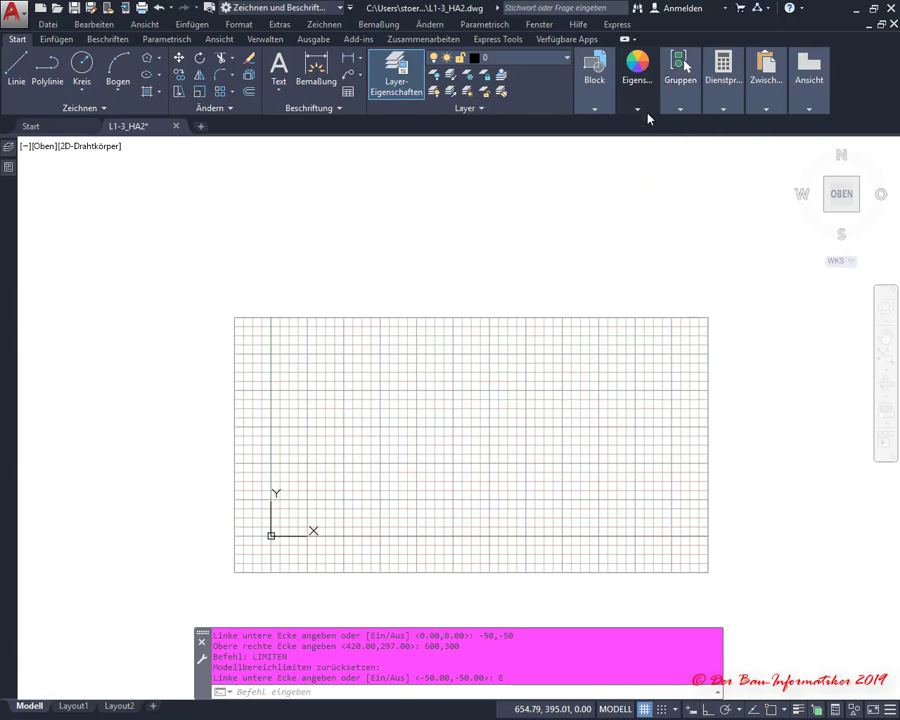
{"action": "mouse_move", "coordinate": [637, 108]}
{"action": "left_click", "coordinate": [745, 125]}
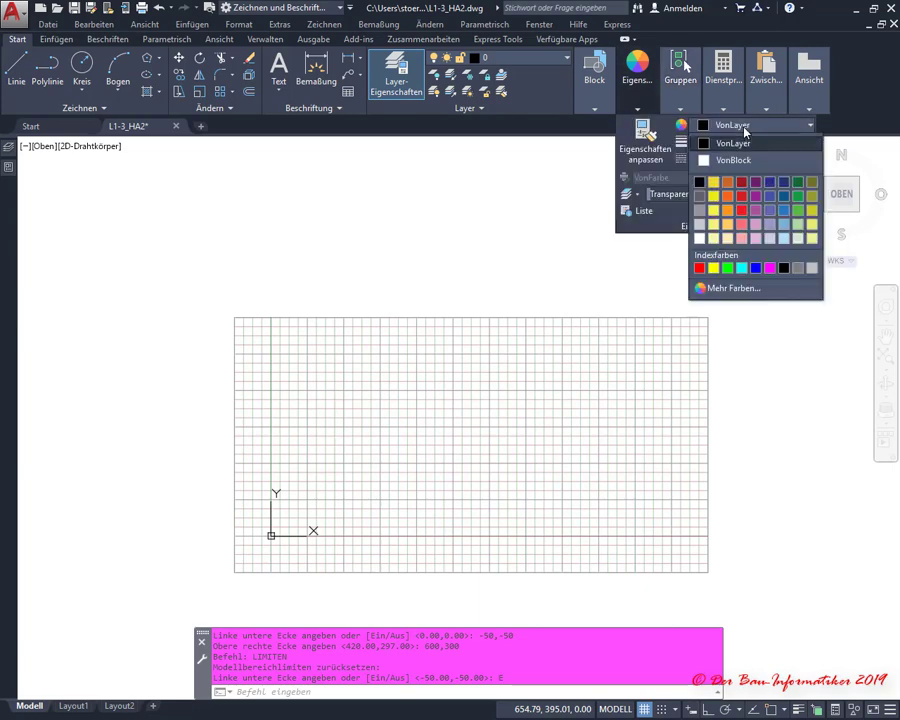
{"action": "left_click", "coordinate": [756, 268]}
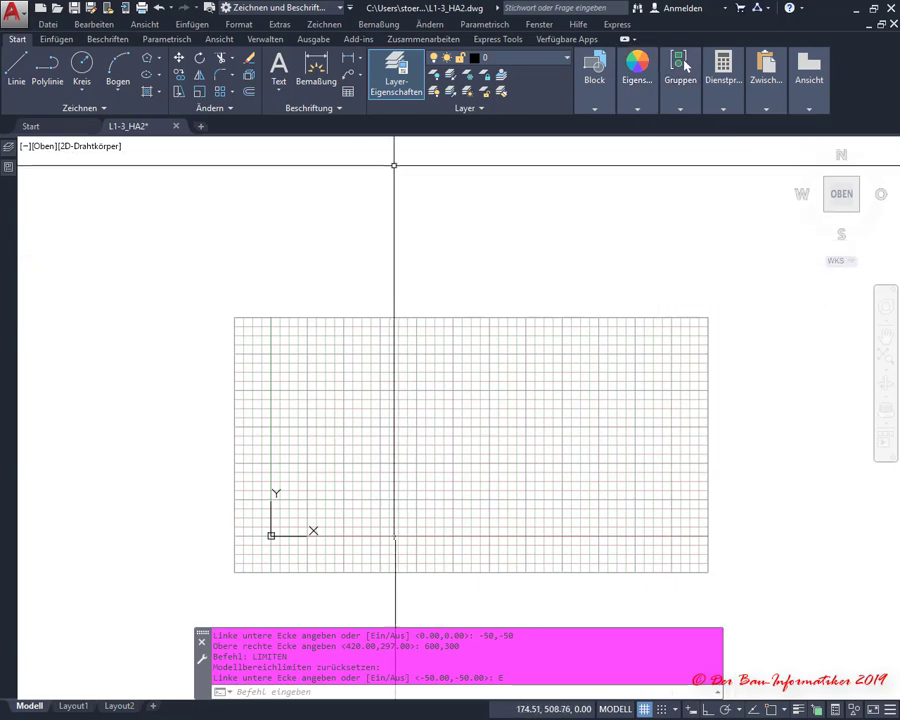
{"action": "left_click", "coordinate": [50, 82]}
{"action": "key", "text": "alt+Tab"}
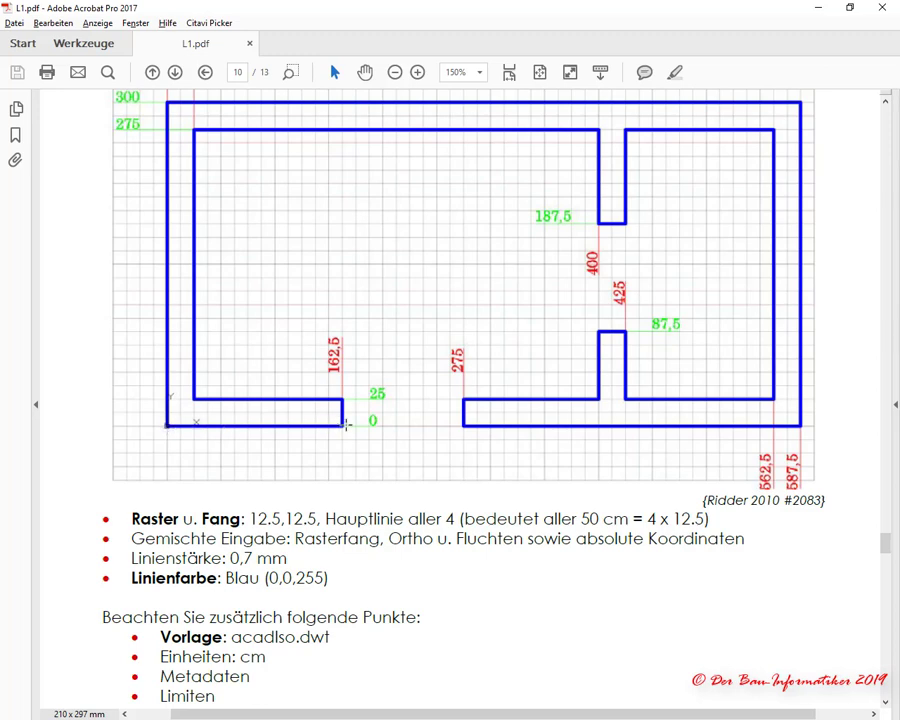
Step: Turn on grid snap and start the thick blue polyline at 0,0, running the bottom segment to 162.5,0
{"action": "key", "text": "alt+Tab"}
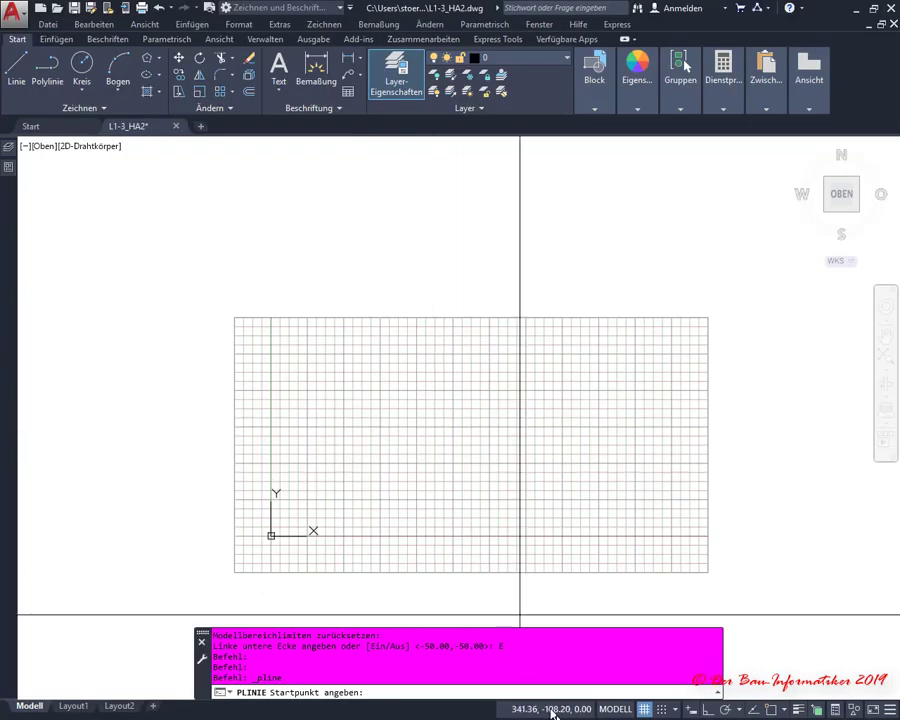
{"action": "left_click", "coordinate": [662, 709]}
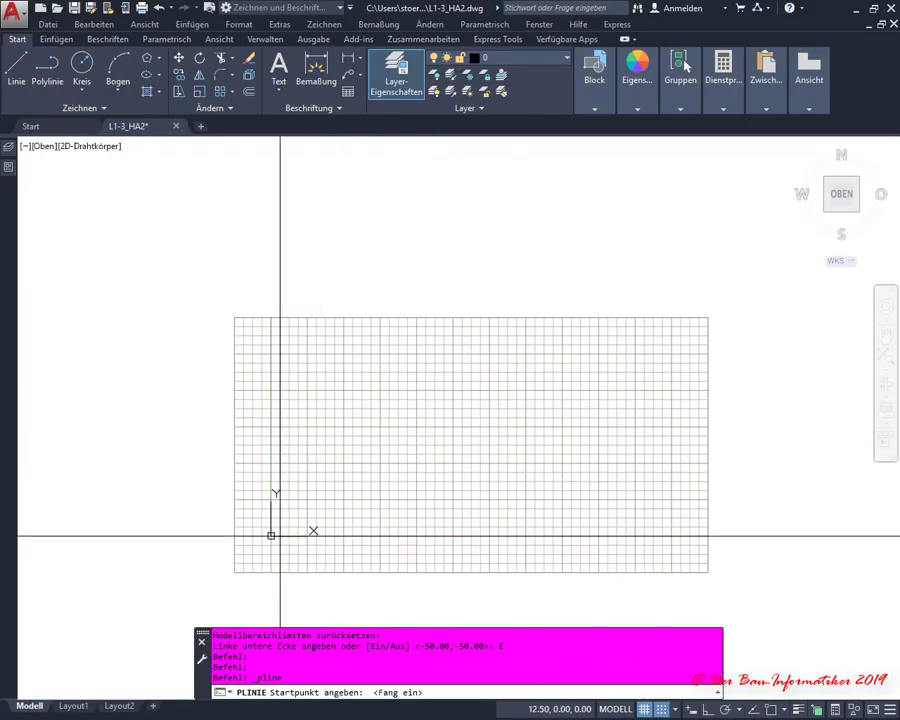
{"action": "left_click", "coordinate": [271, 536]}
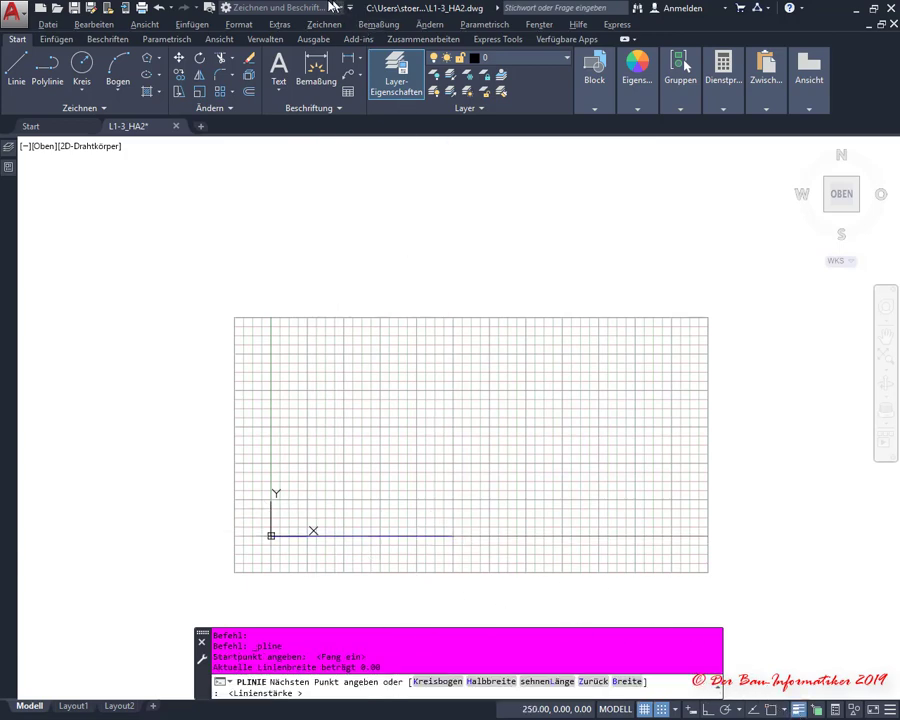
{"action": "left_click", "coordinate": [798, 481]}
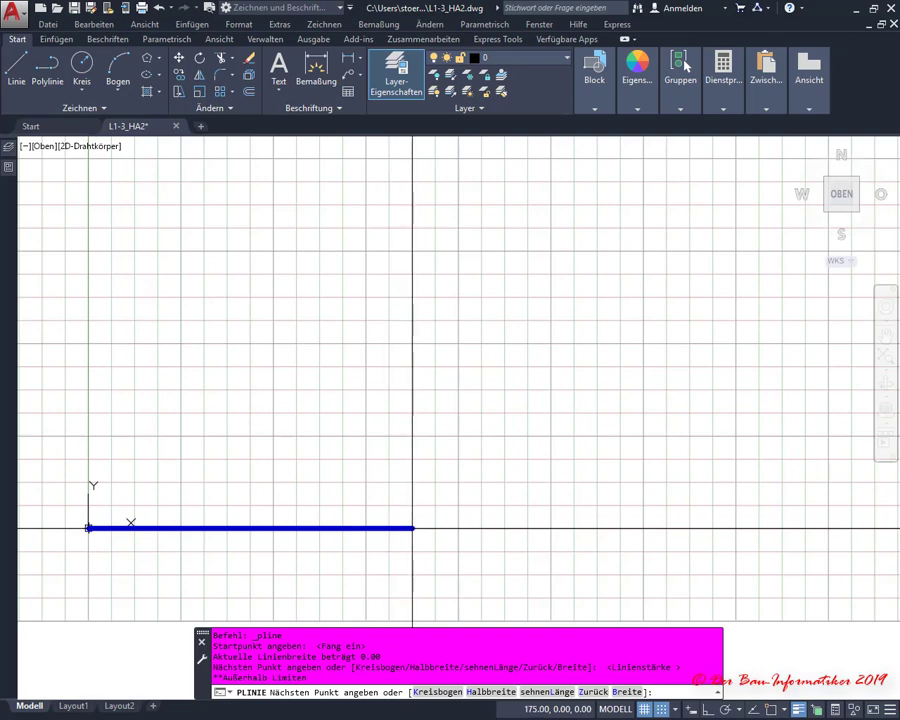
{"action": "left_click", "coordinate": [388, 528]}
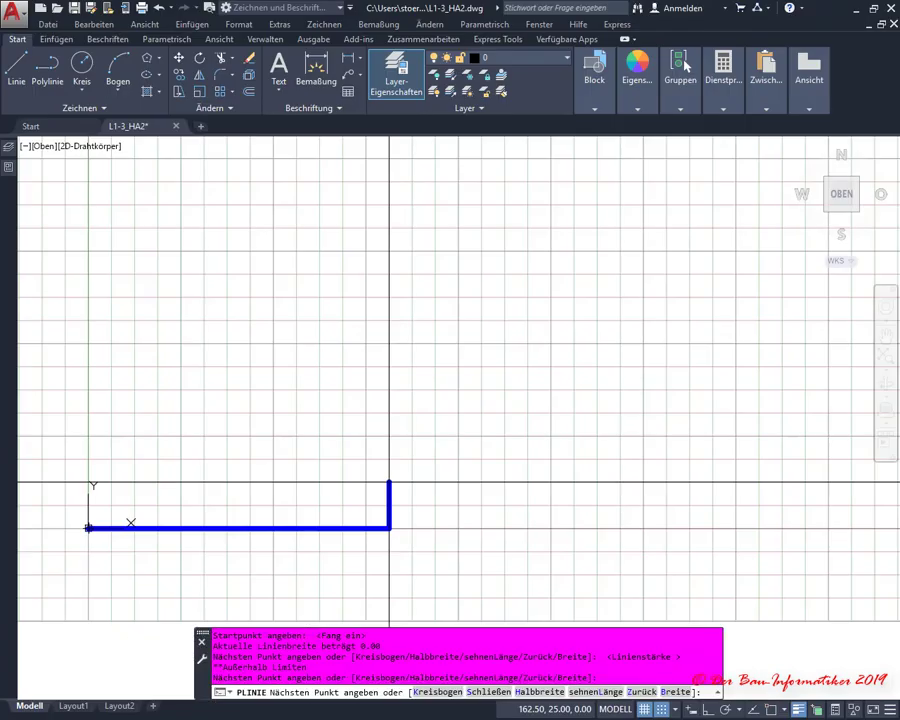
Step: Extend the polyline up to 162.5,25 and back left to 25,25
{"action": "left_click", "coordinate": [389, 483]}
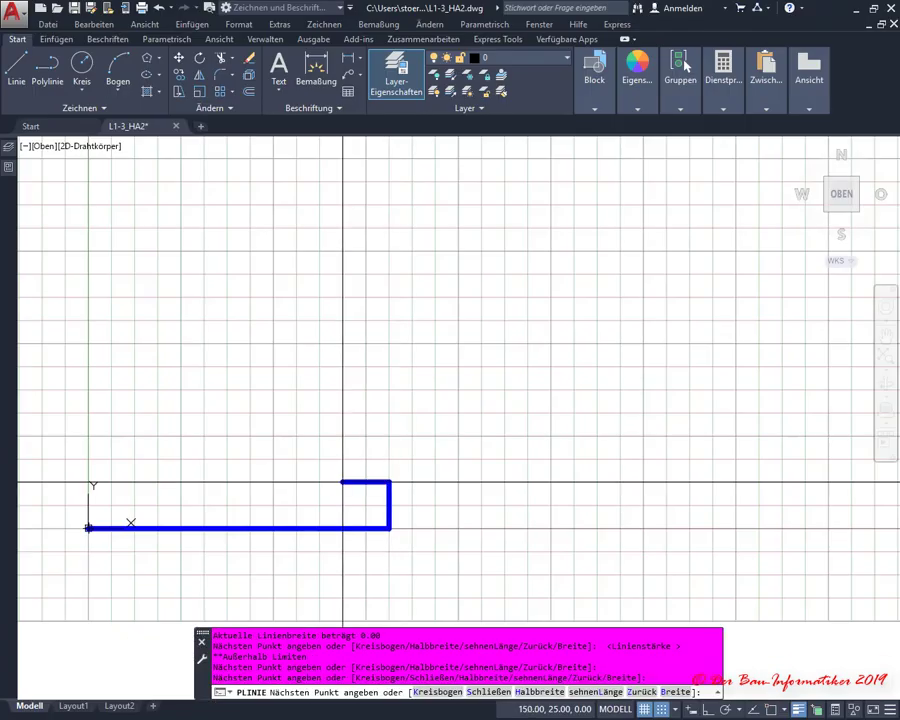
{"action": "left_click", "coordinate": [134, 483]}
{"action": "scroll", "coordinate": [146, 350], "scroll_direction": "down", "scroll_amount": 6}
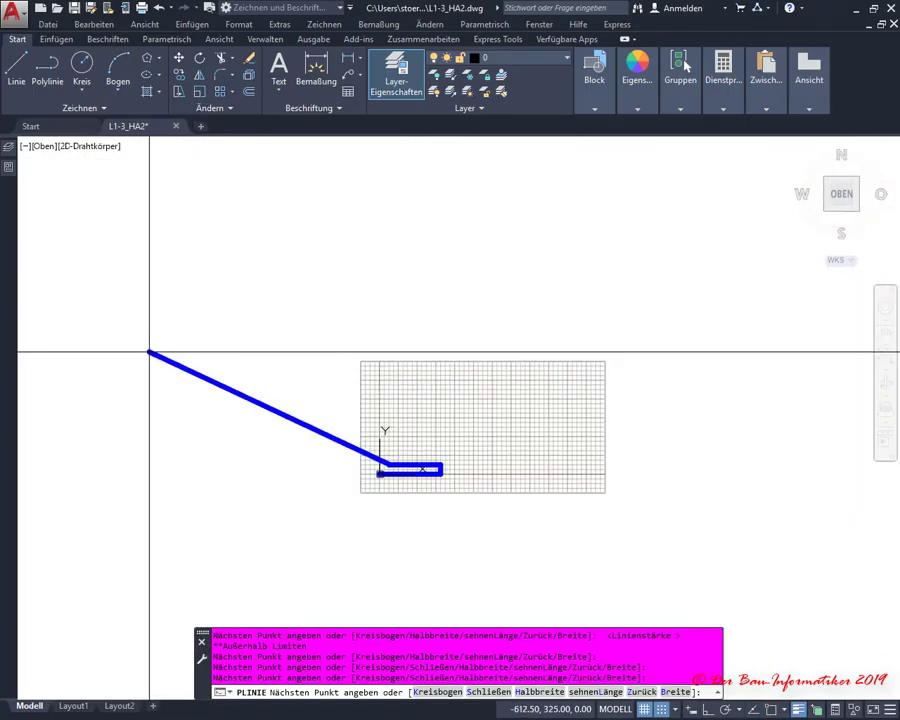
{"action": "scroll", "coordinate": [411, 440], "scroll_direction": "up", "scroll_amount": 6}
{"action": "scroll", "coordinate": [411, 440], "scroll_direction": "down", "scroll_amount": 5}
{"action": "scroll", "coordinate": [361, 418], "scroll_direction": "up", "scroll_amount": 3}
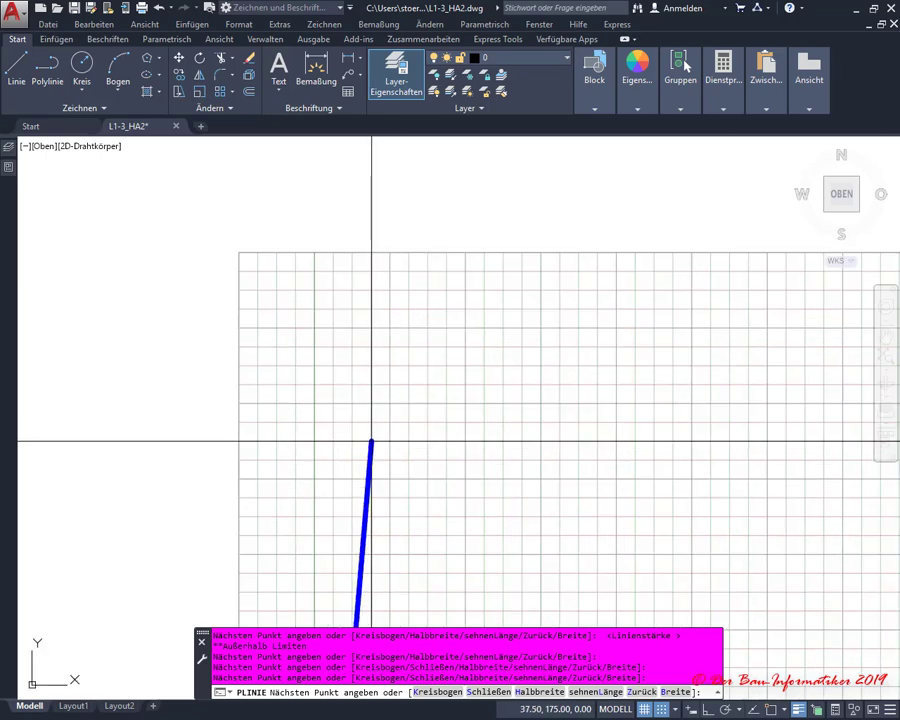
Step: Turn on Ortho and run the inner left wall up to height 275, checking the PDF plan
{"action": "left_click", "coordinate": [707, 710]}
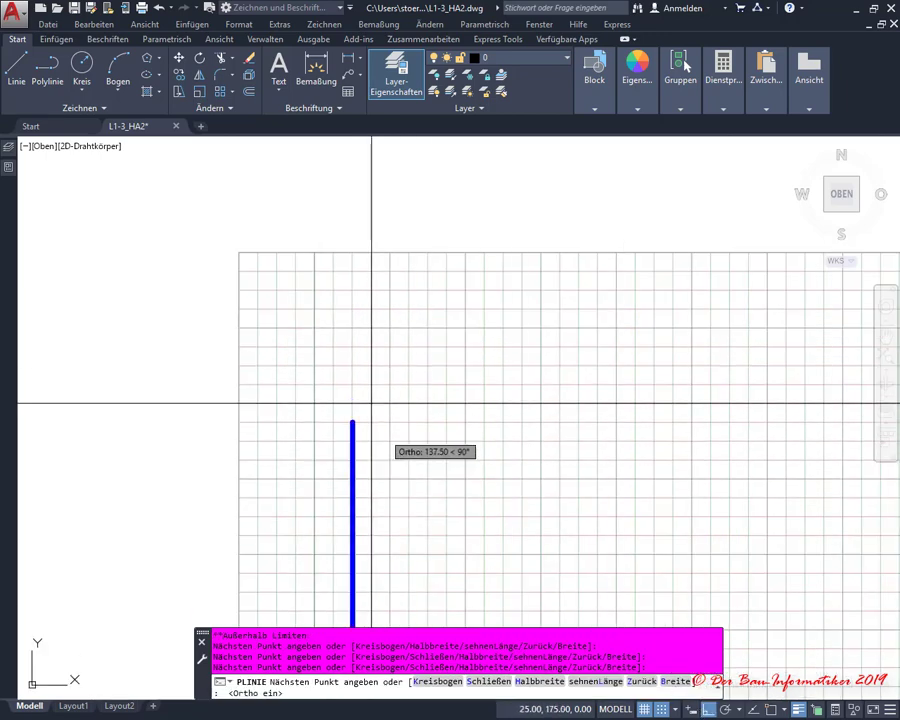
{"action": "scroll", "coordinate": [372, 403], "scroll_direction": "down", "scroll_amount": 3}
{"action": "scroll", "coordinate": [364, 408], "scroll_direction": "up", "scroll_amount": 2}
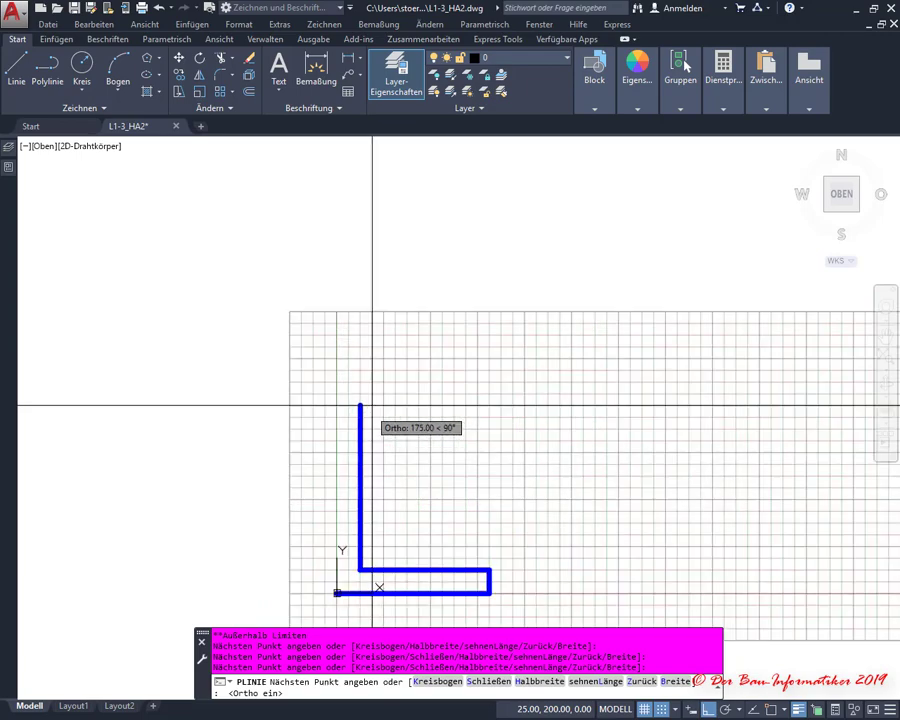
{"action": "key", "text": "alt+Tab"}
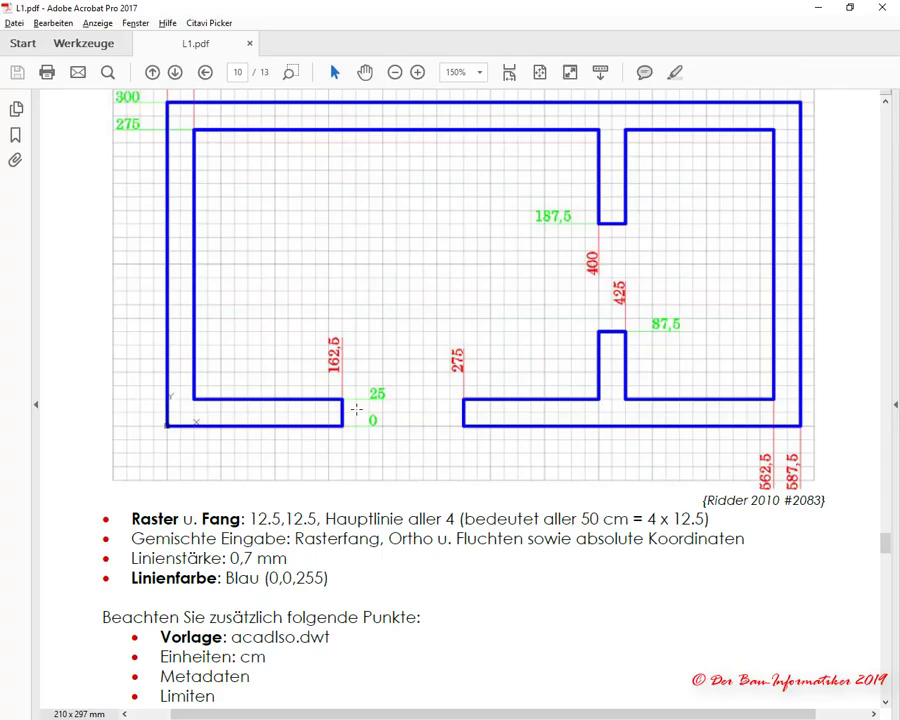
{"action": "key", "text": "alt+Tab"}
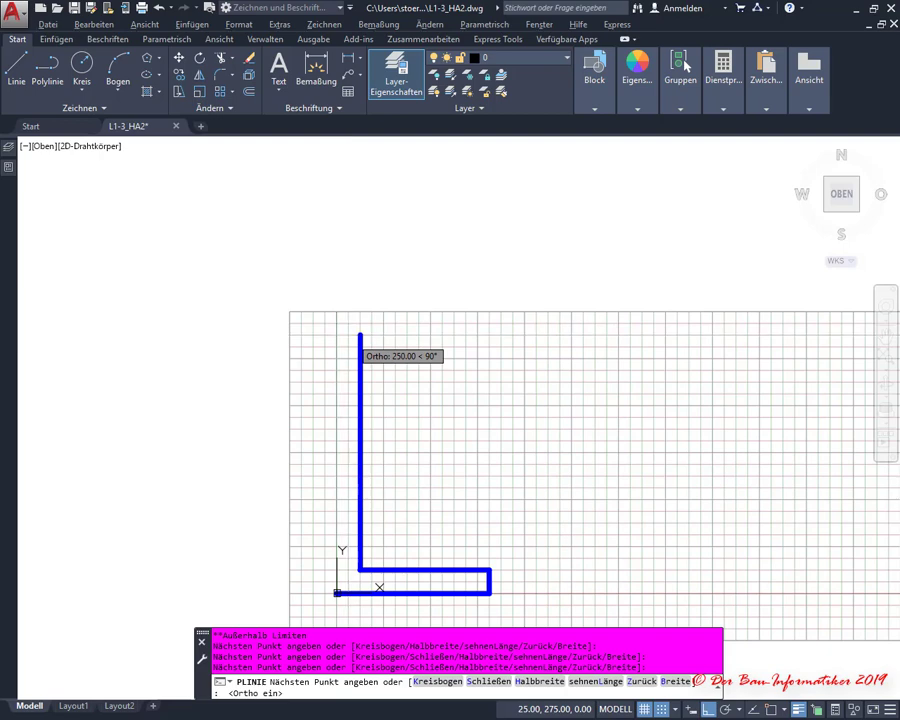
{"action": "key", "text": "alt+Tab"}
{"action": "key", "text": "alt+Tab"}
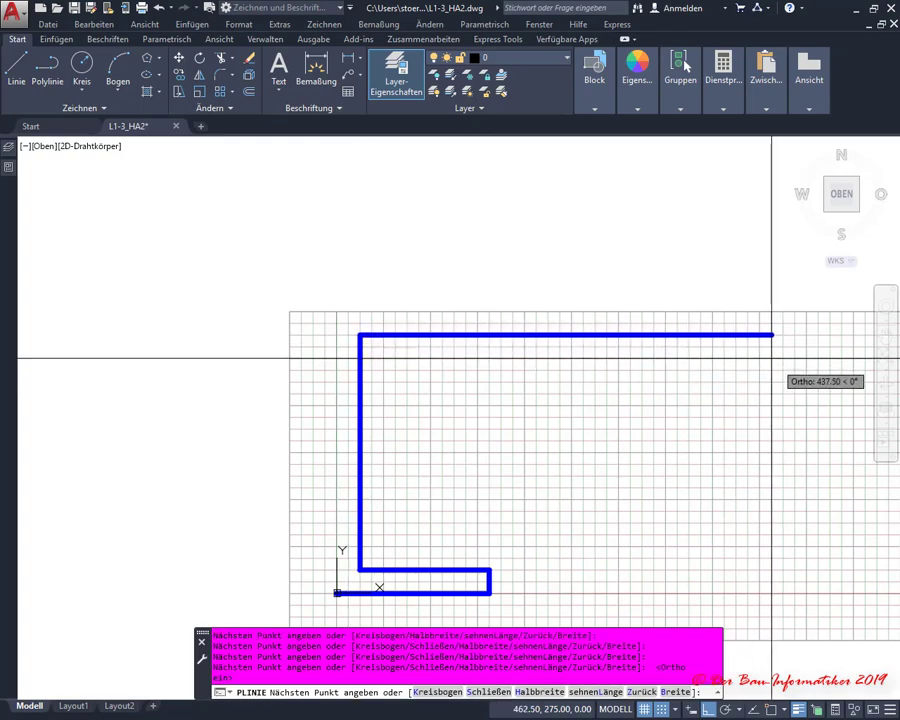
{"action": "middle_click_drag", "start_coordinate": [780, 378], "coordinate": [520, 362]}
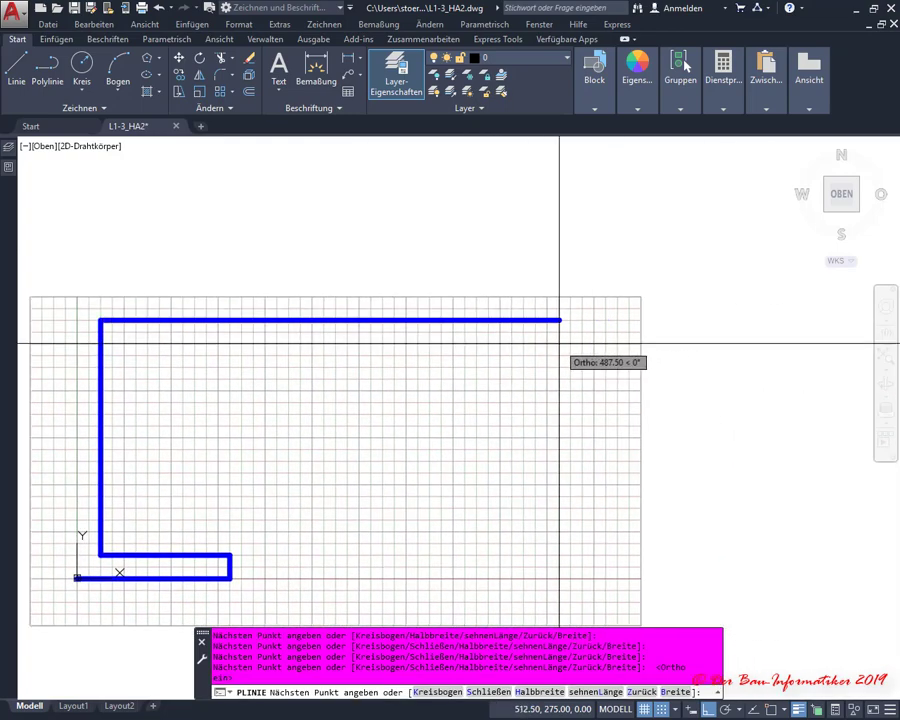
{"action": "key", "text": "alt+Tab"}
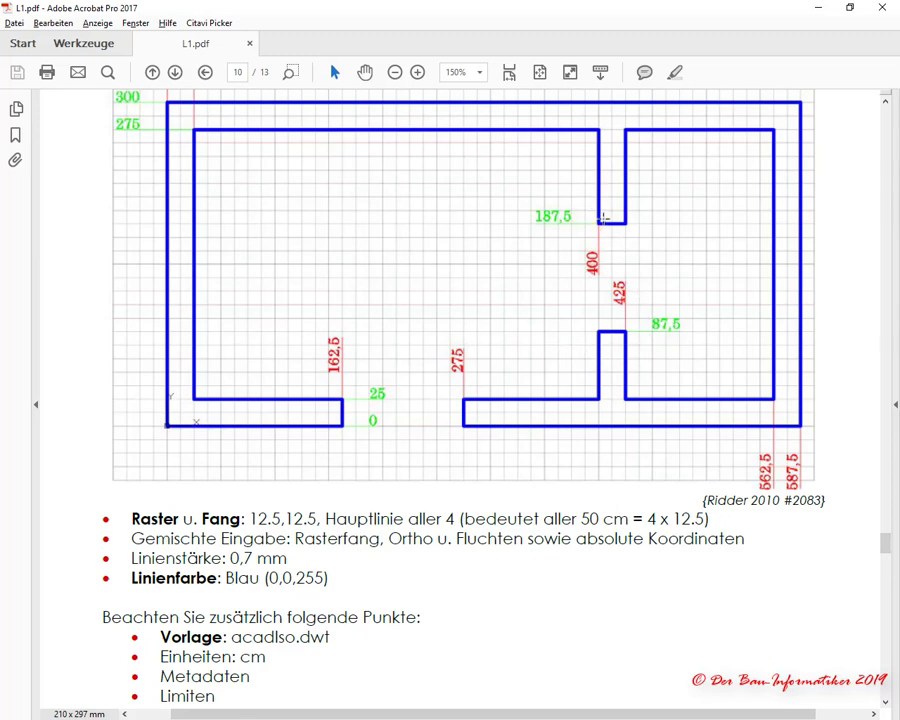
Step: Run the top inner wall to x 400 and trace the 25-wide recess down to 187.5 and back to 275
{"action": "key", "text": "alt+Tab"}
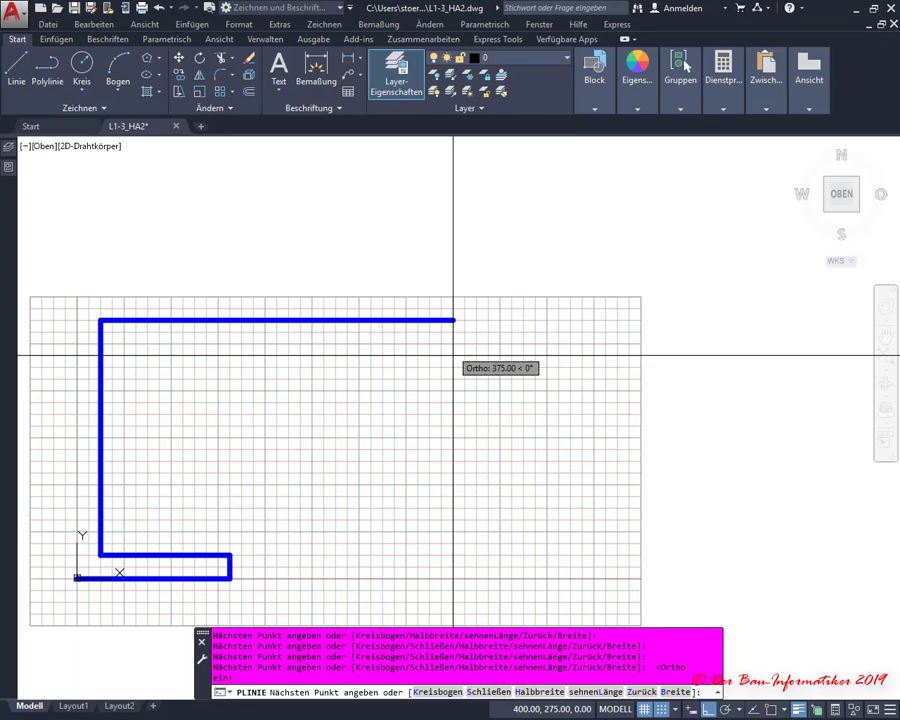
{"action": "left_click", "coordinate": [452, 356]}
{"action": "key", "text": "alt+Tab"}
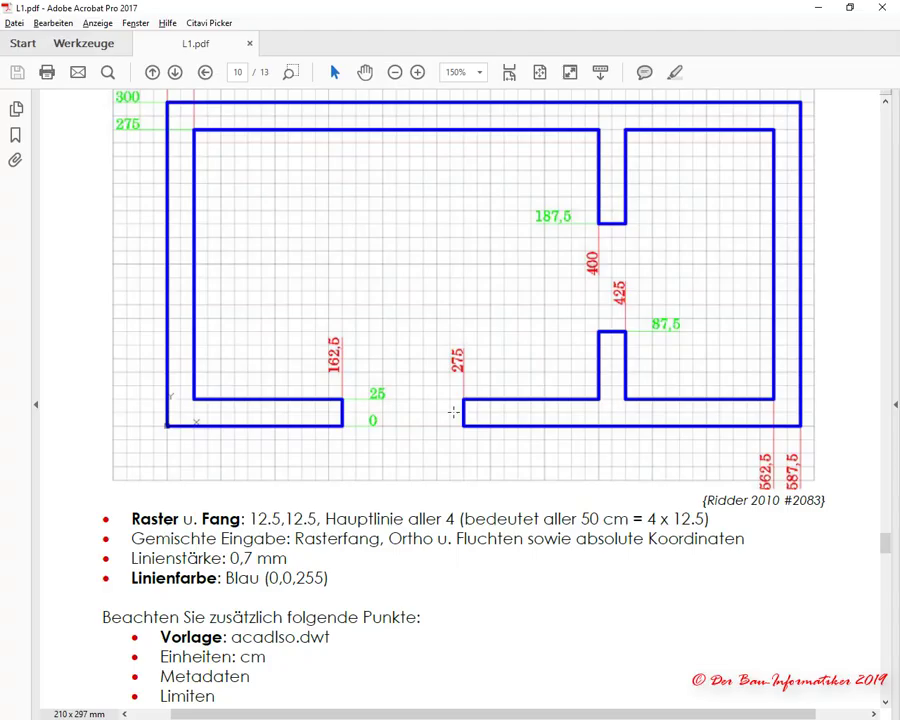
{"action": "key", "text": "alt+Tab"}
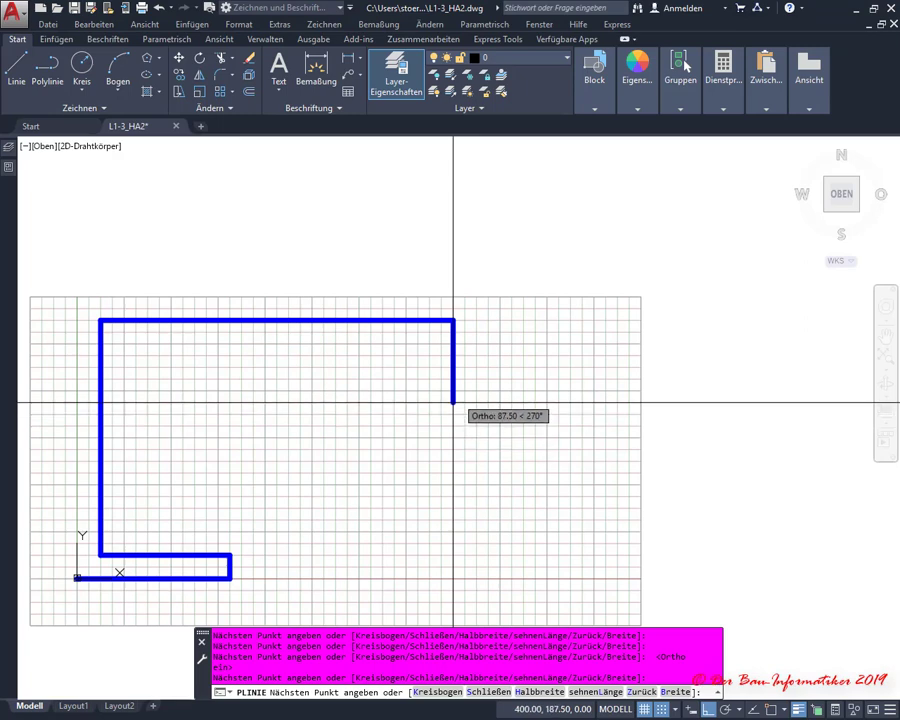
{"action": "left_click", "coordinate": [453, 403]}
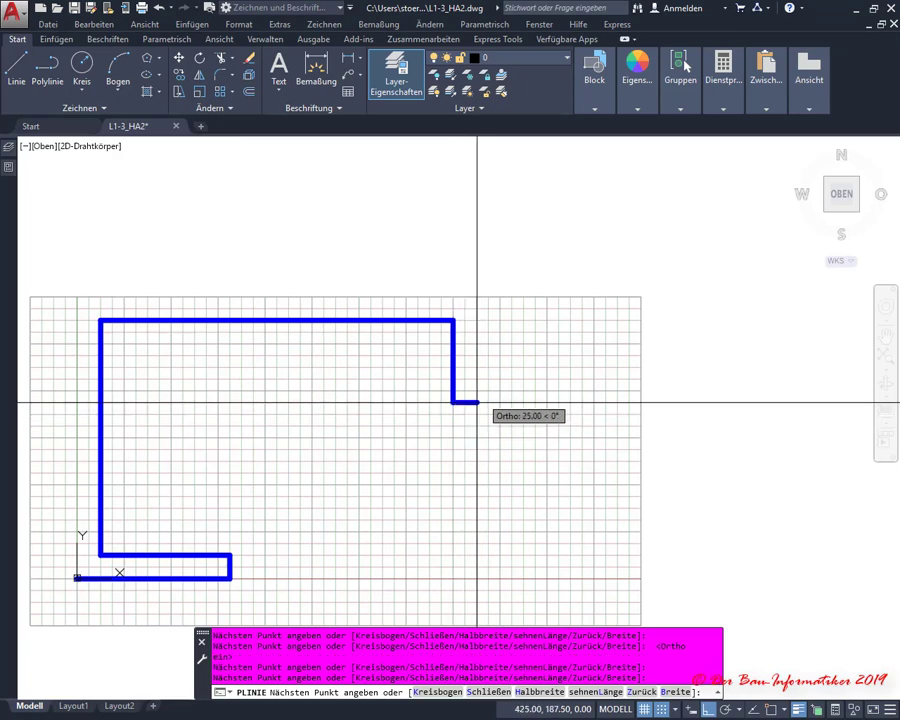
{"action": "left_click", "coordinate": [477, 403]}
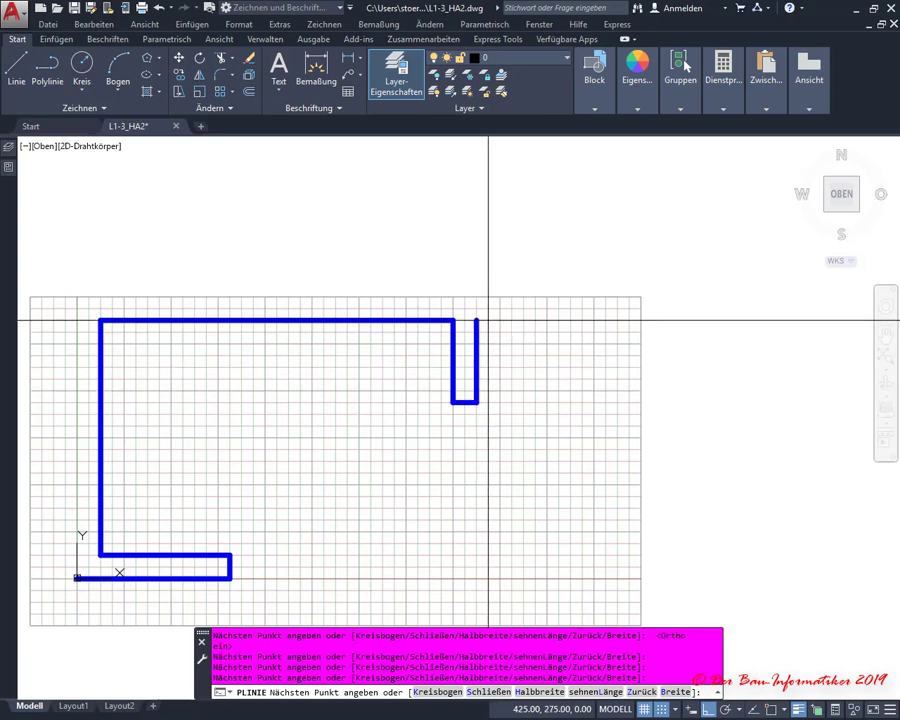
{"action": "left_click", "coordinate": [482, 321]}
{"action": "key", "text": "alt+Tab"}
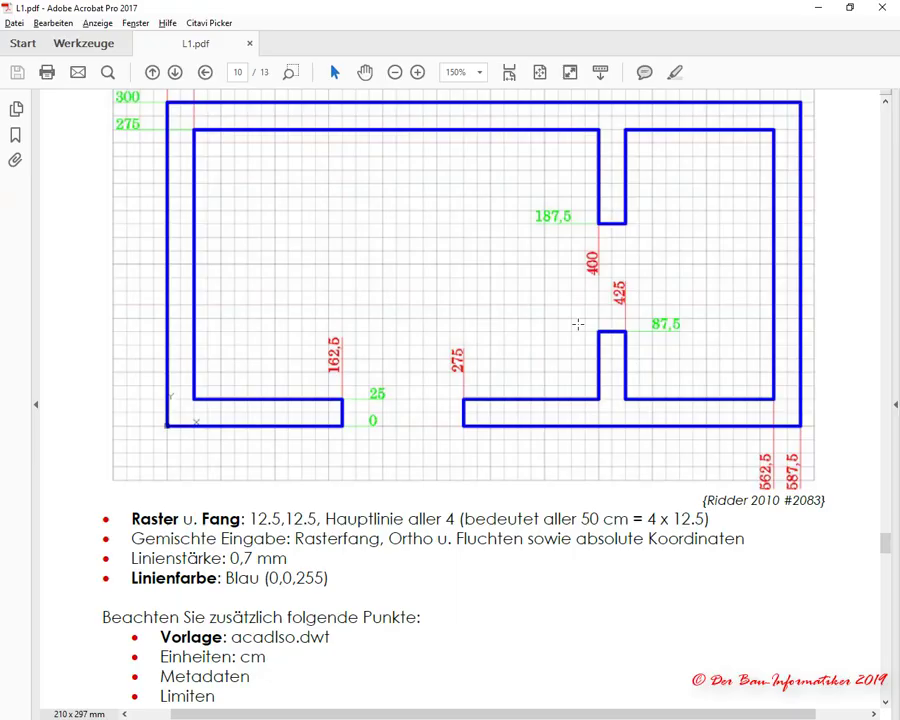
{"action": "key", "text": "alt+Tab"}
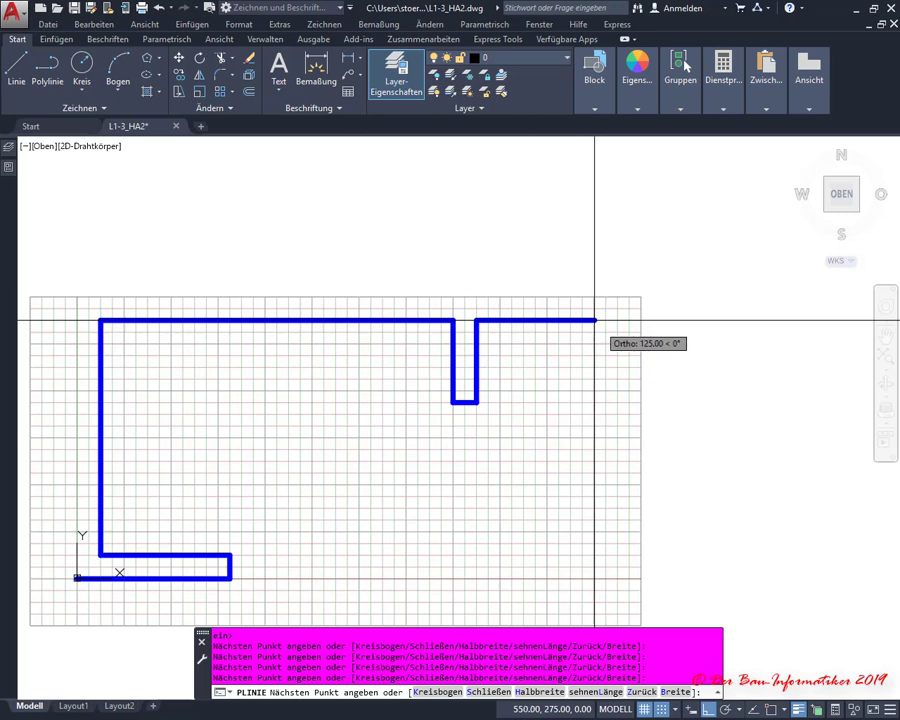
Step: Continue the top inner wall right, down the right inner wall to 25, and left to x 275
{"action": "left_click", "coordinate": [605, 320]}
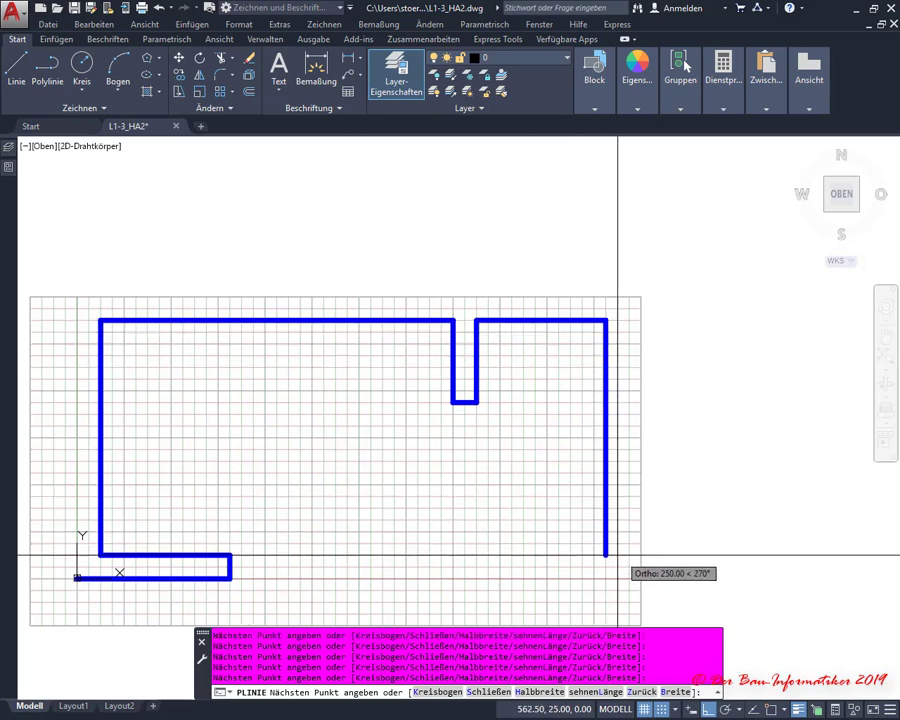
{"action": "left_click", "coordinate": [605, 555]}
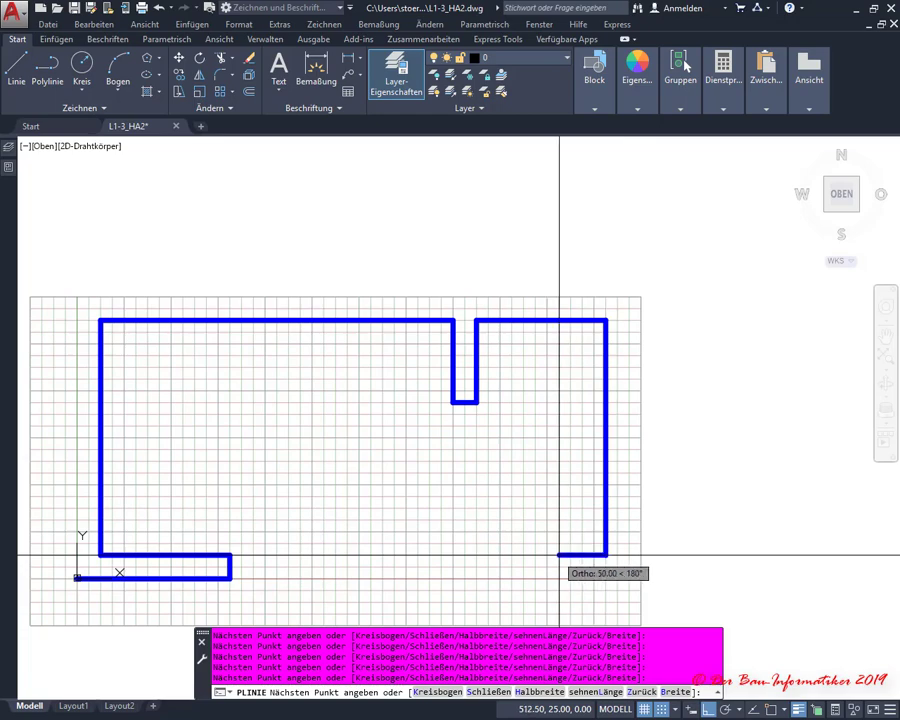
{"action": "key", "text": "alt+Tab"}
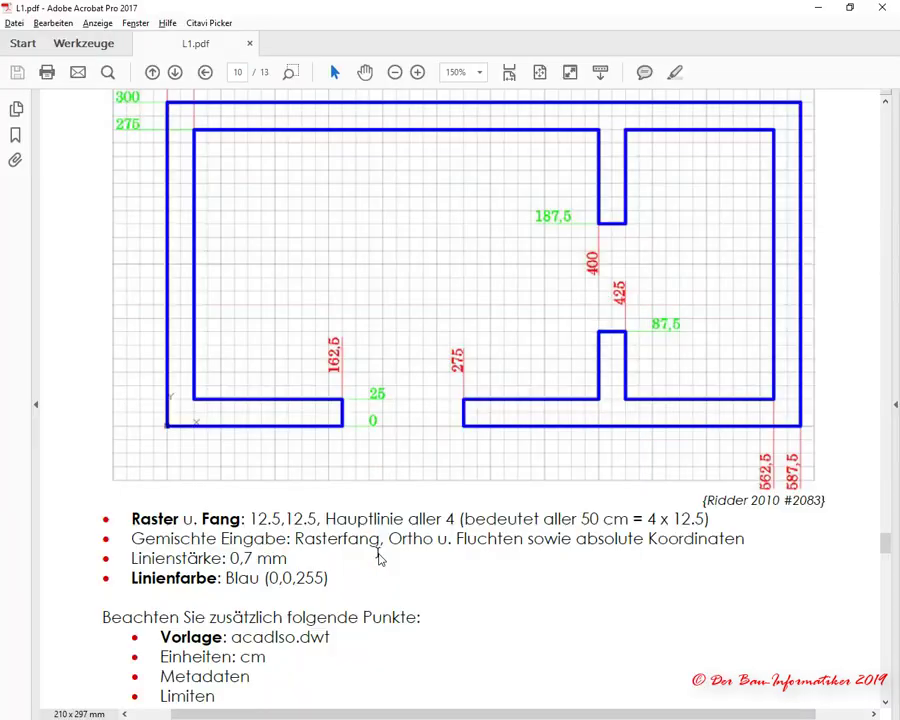
{"action": "key", "text": "alt+Tab"}
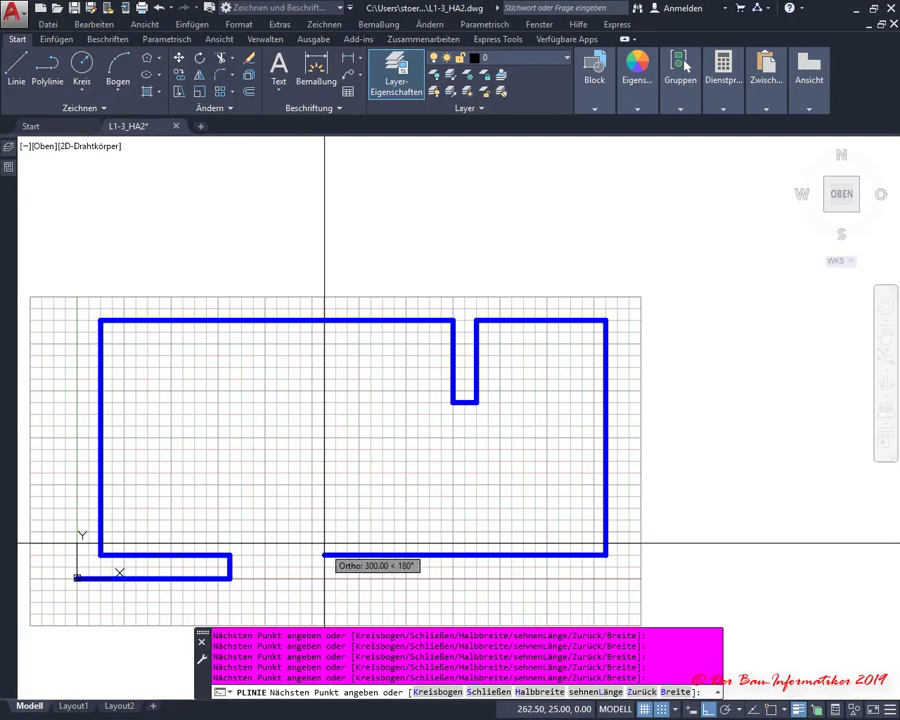
{"action": "left_click", "coordinate": [335, 554]}
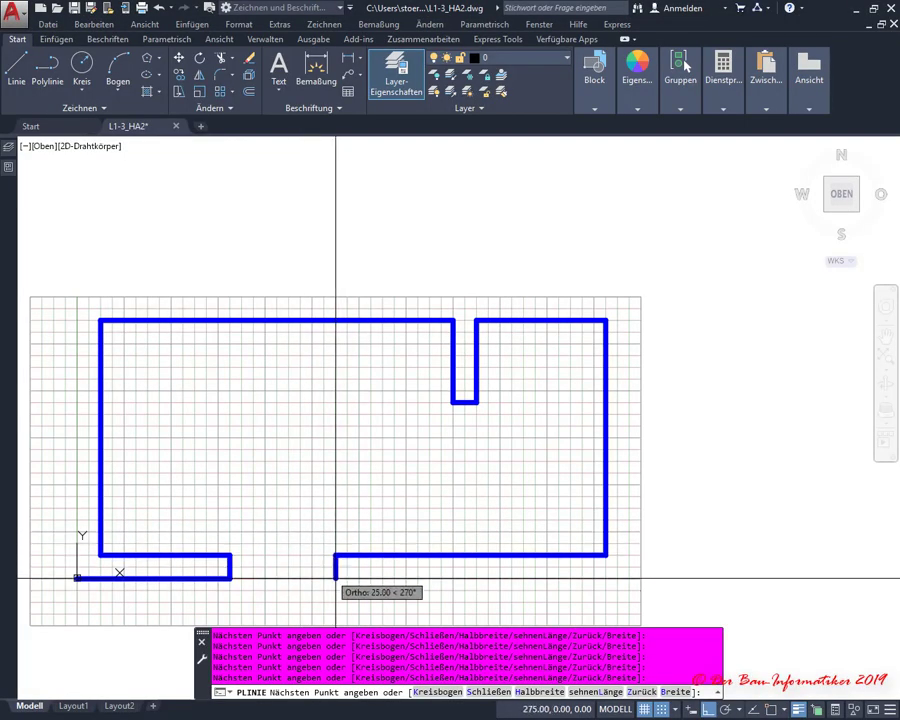
Step: Drop to the 0 line, trace the outer walls to 587.5 and height 300, then close the polyline
{"action": "left_click", "coordinate": [335, 578]}
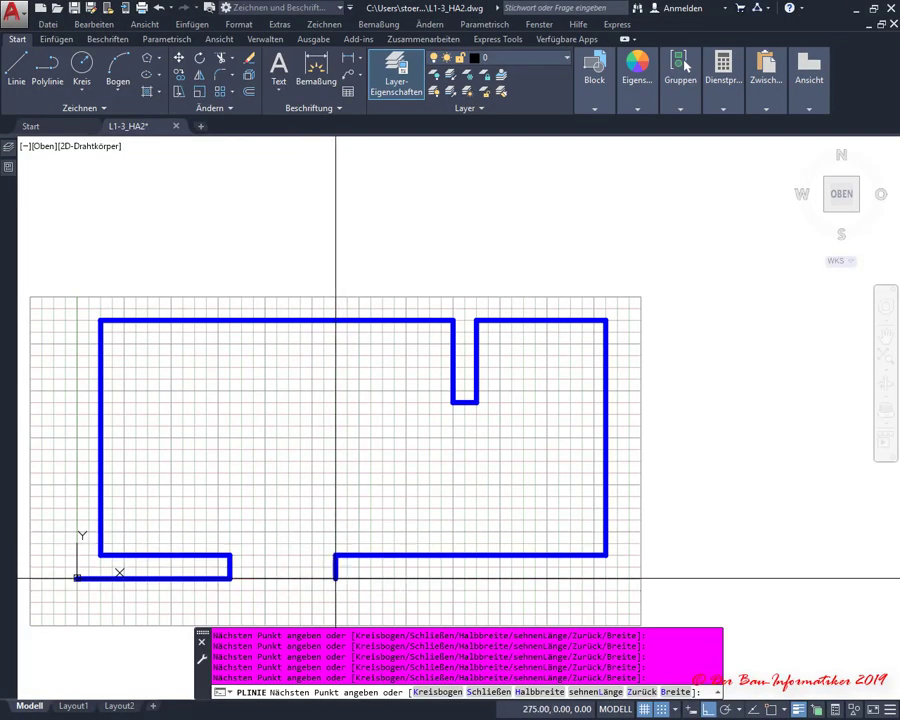
{"action": "left_click", "coordinate": [630, 578]}
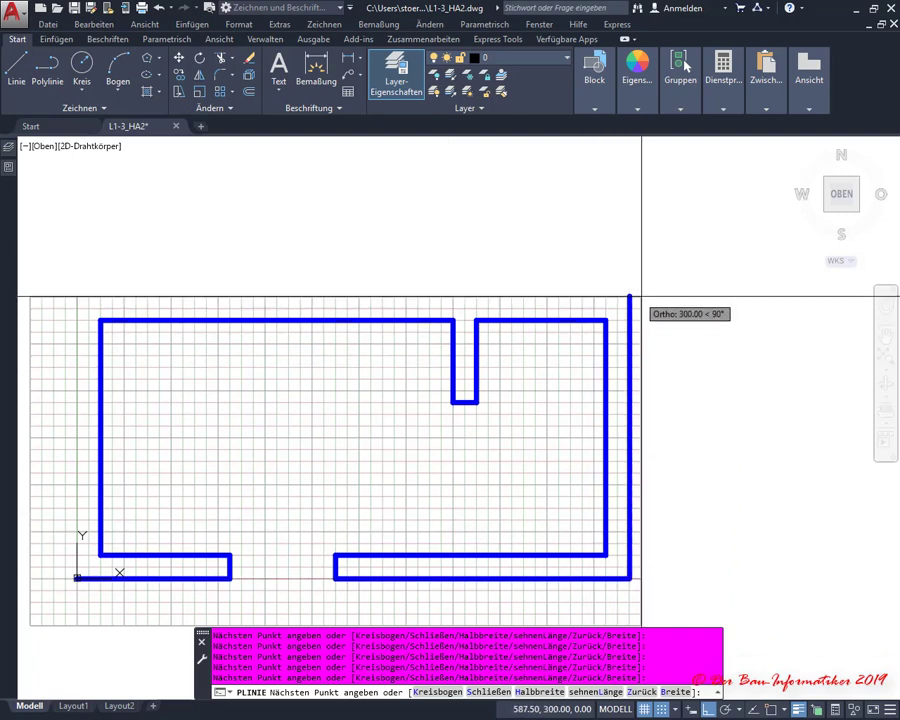
{"action": "left_click", "coordinate": [630, 296]}
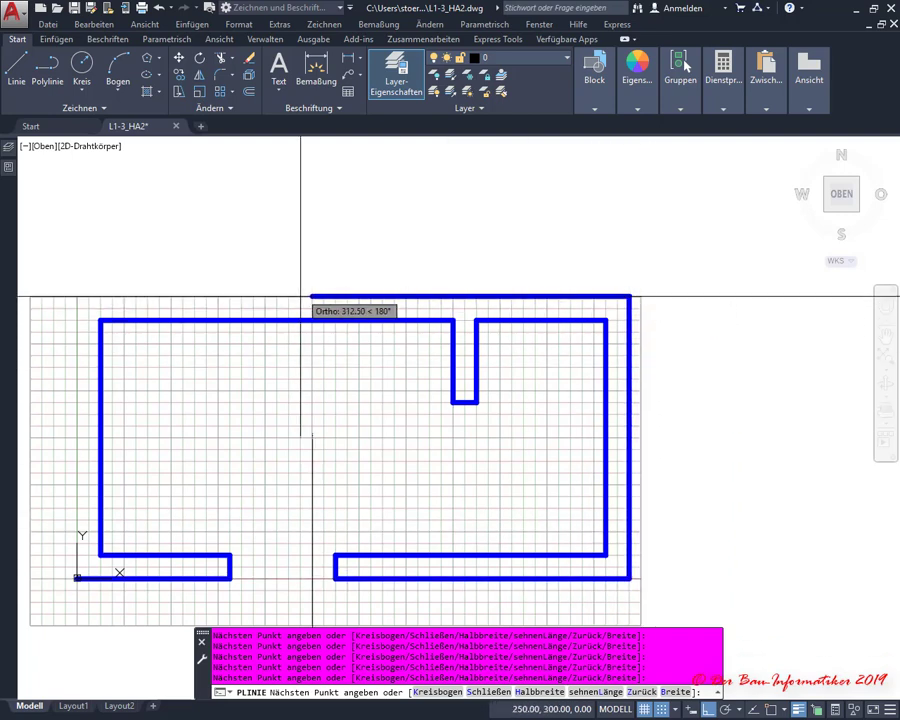
{"action": "left_click", "coordinate": [76, 296]}
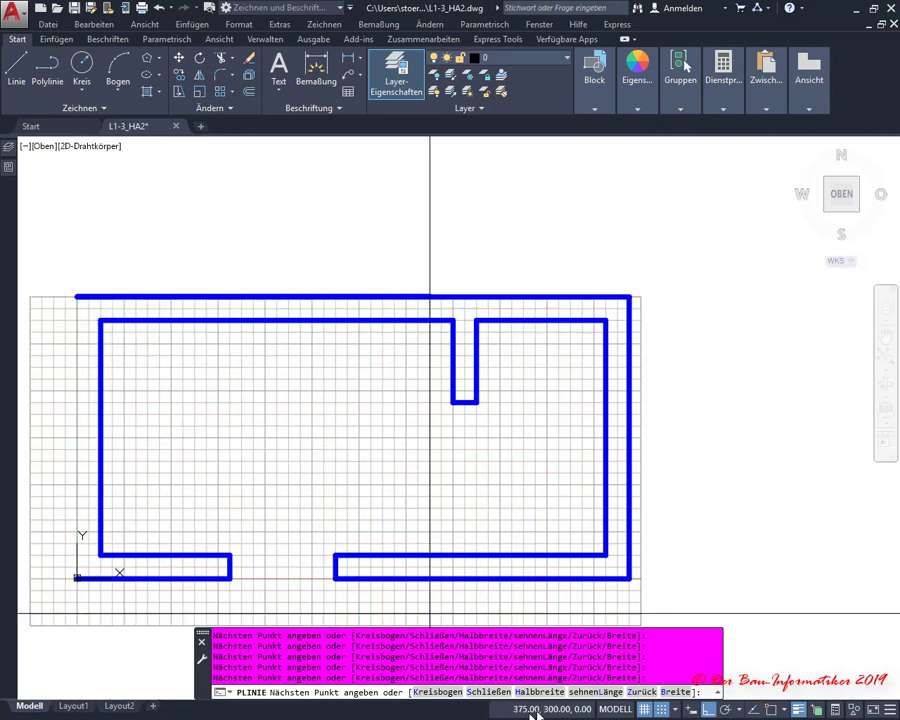
{"action": "left_click", "coordinate": [489, 691]}
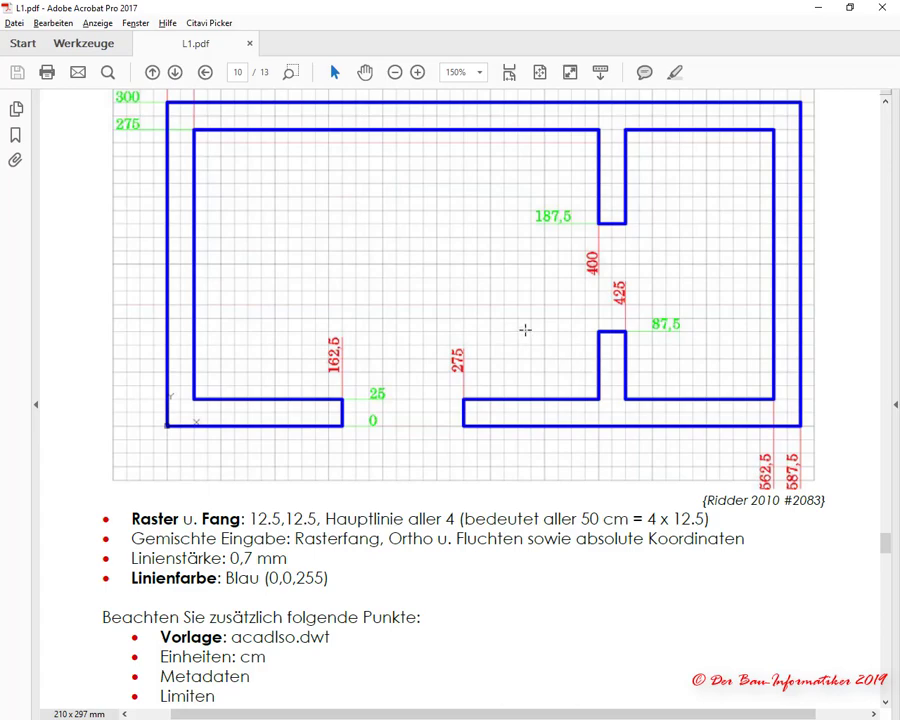
{"action": "key", "text": "alt+Tab"}
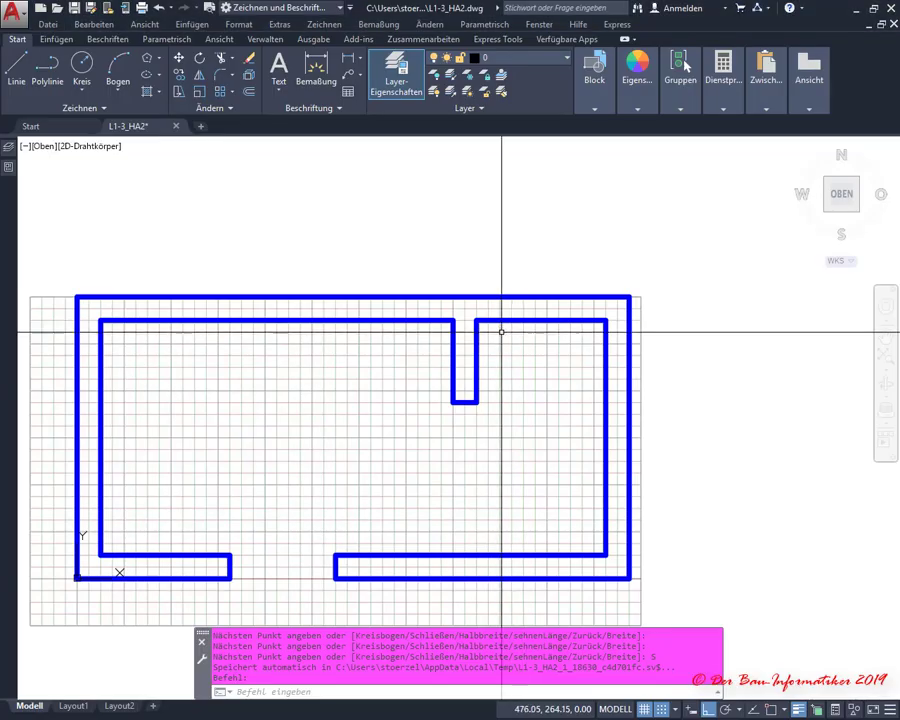
Step: Select the outline and add a new vertex on its inner bottom edge
{"action": "left_click", "coordinate": [432, 561]}
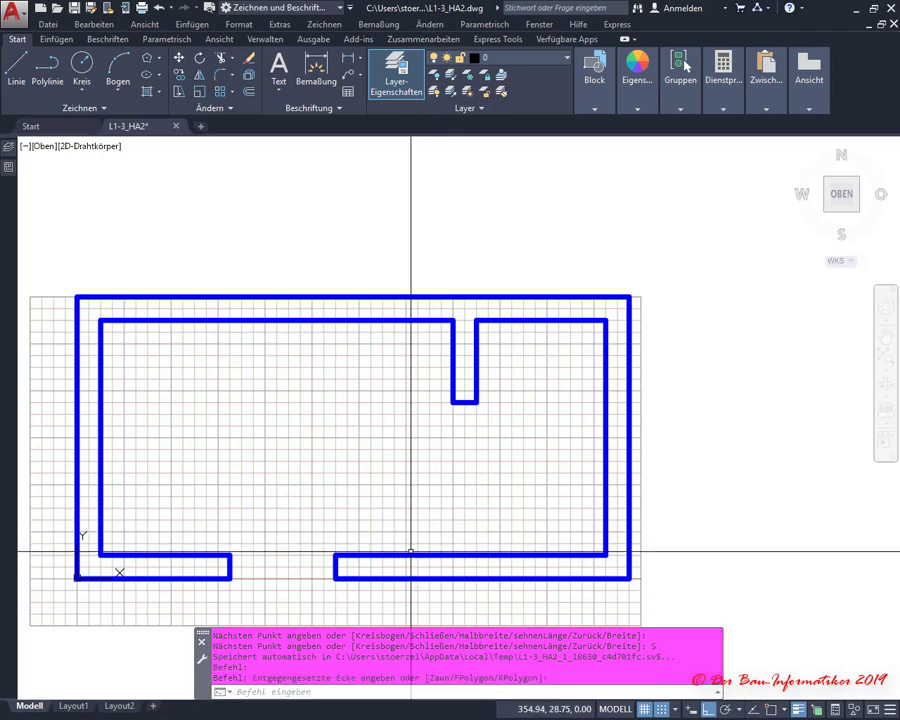
{"action": "left_click", "coordinate": [410, 548]}
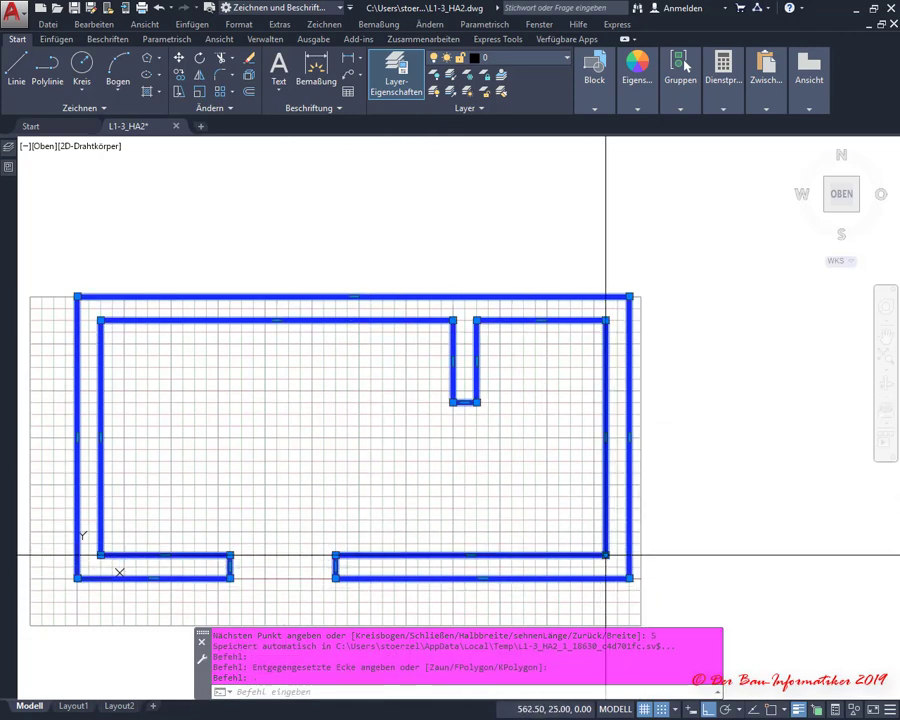
{"action": "mouse_move", "coordinate": [605, 554]}
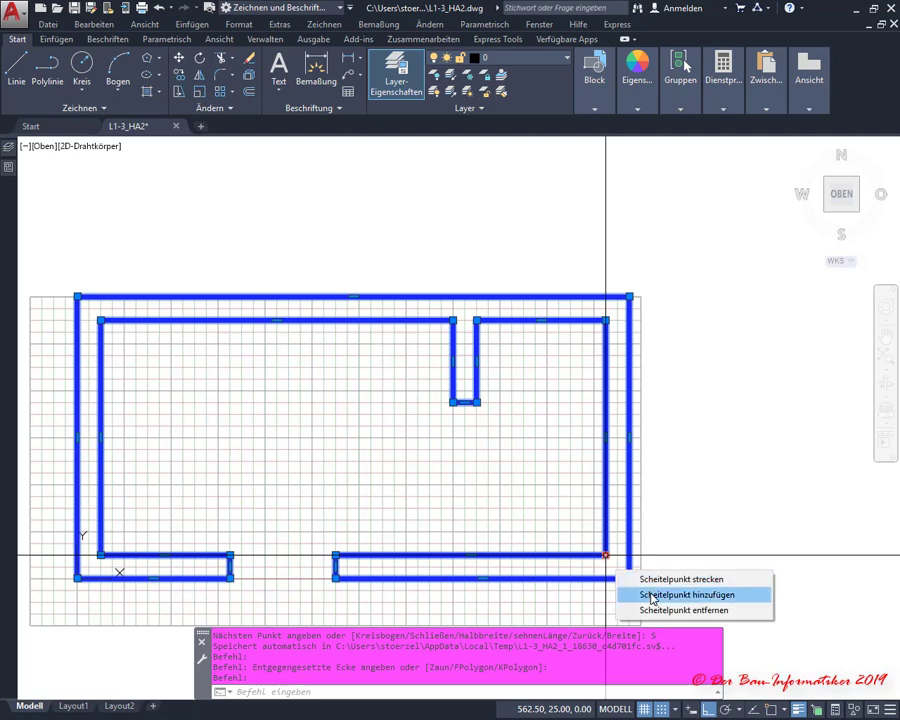
{"action": "left_click", "coordinate": [660, 595]}
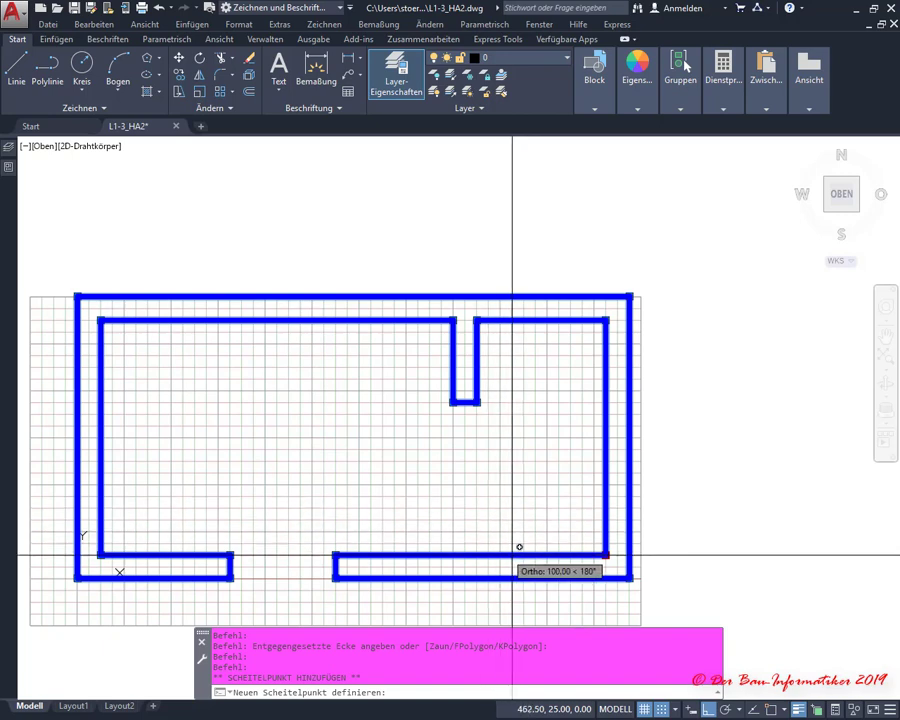
{"action": "left_click", "coordinate": [477, 555]}
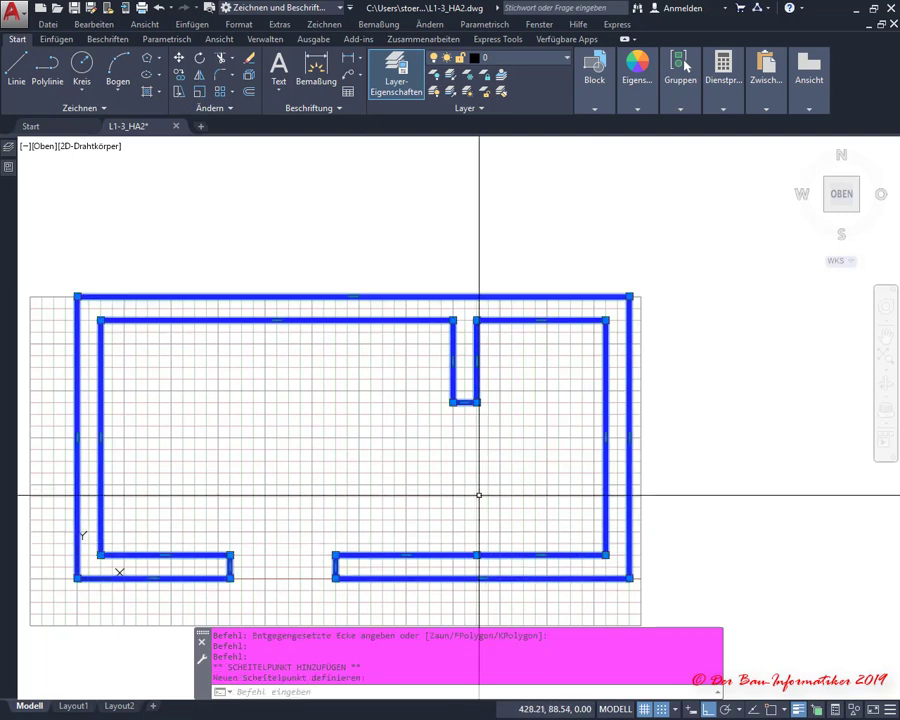
{"action": "mouse_move", "coordinate": [477, 555]}
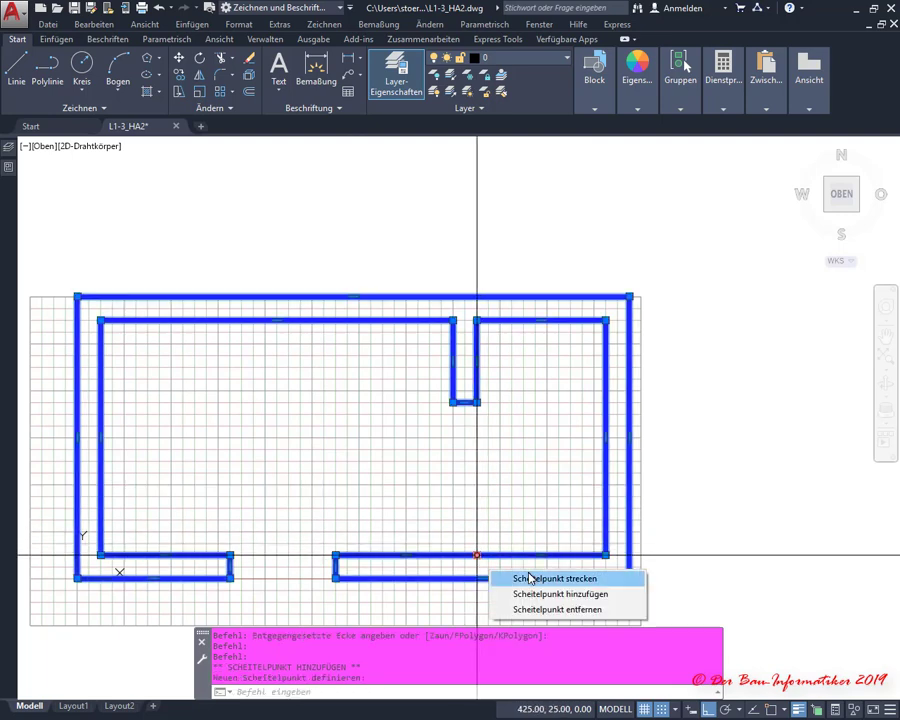
{"action": "left_click", "coordinate": [522, 593]}
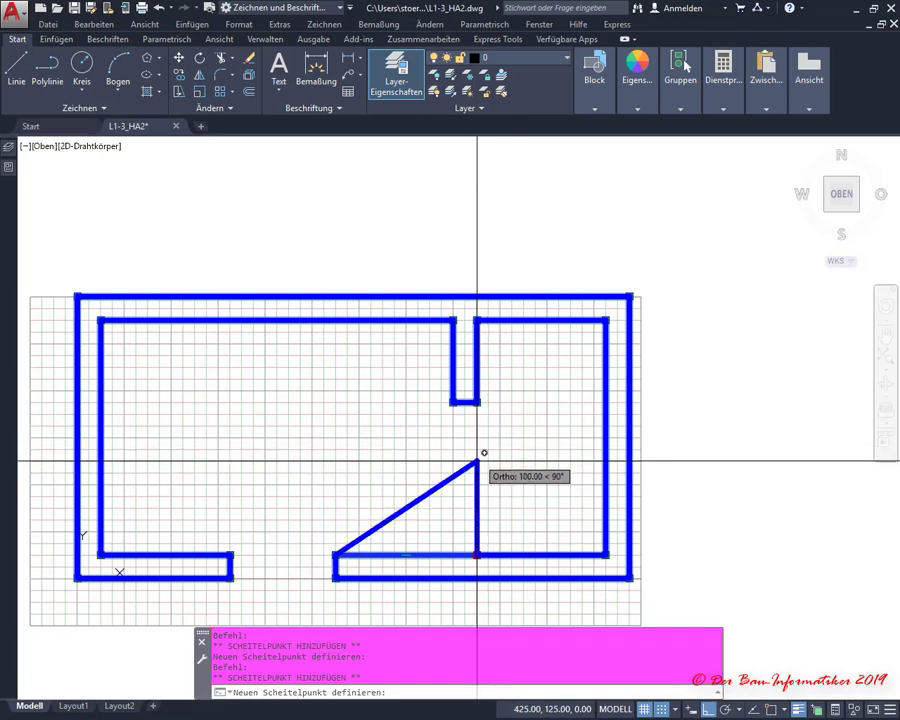
{"action": "key", "text": "alt+Tab"}
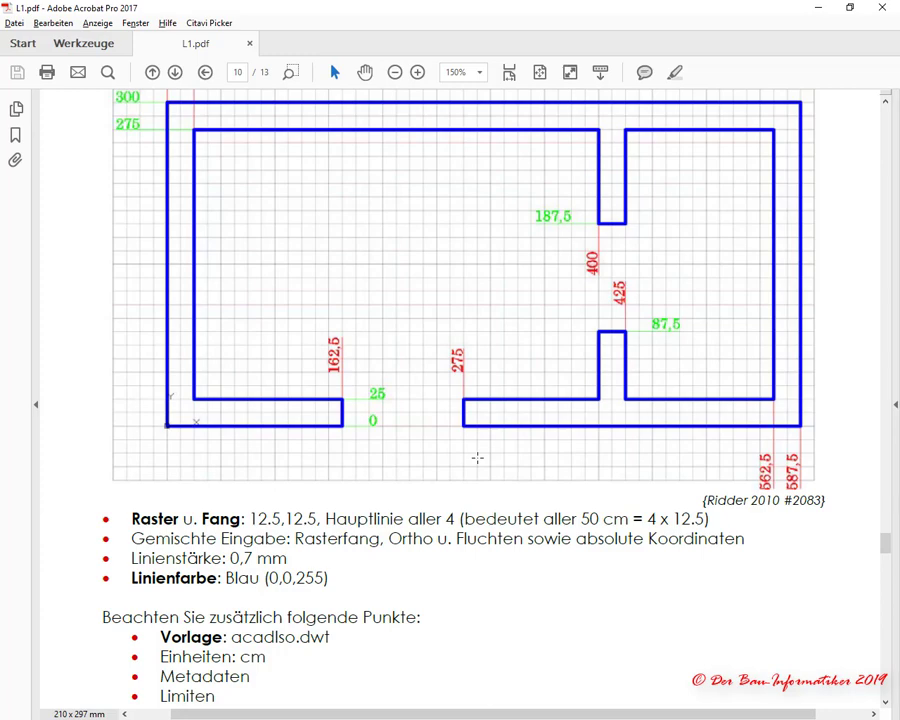
{"action": "key", "text": "alt+Tab"}
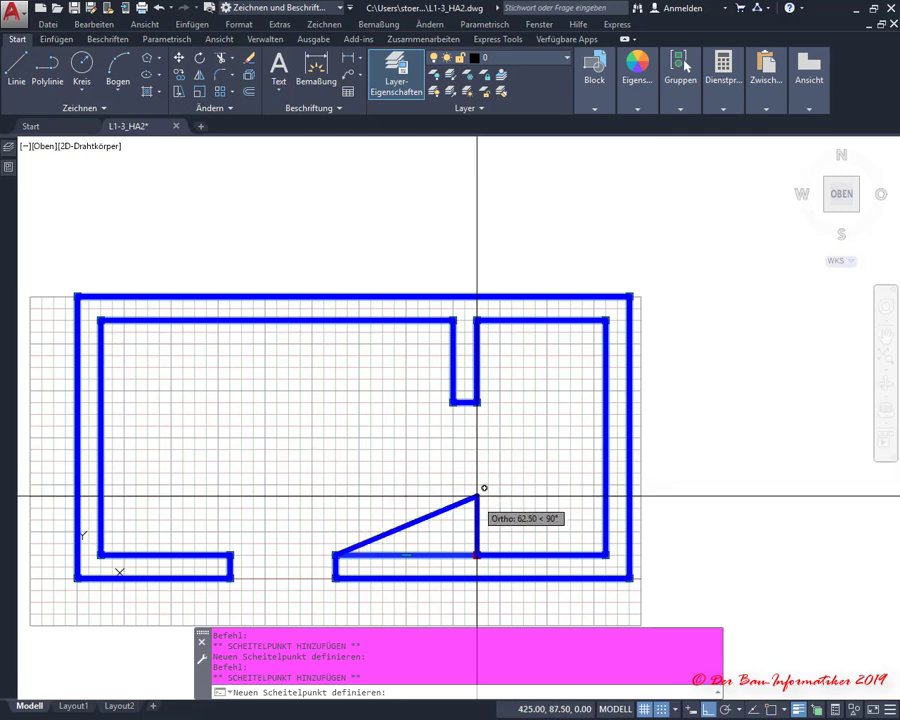
Step: Add vertices raising the notch 62.5, stepping 25 left and dropping back down, then deselect
{"action": "left_click", "coordinate": [477, 495]}
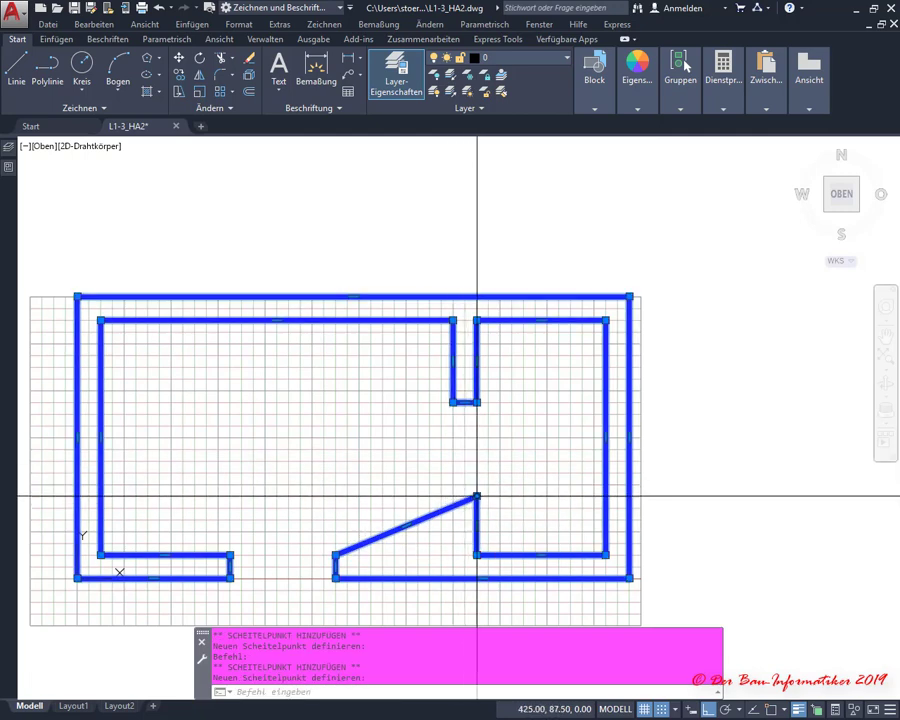
{"action": "mouse_move", "coordinate": [477, 496]}
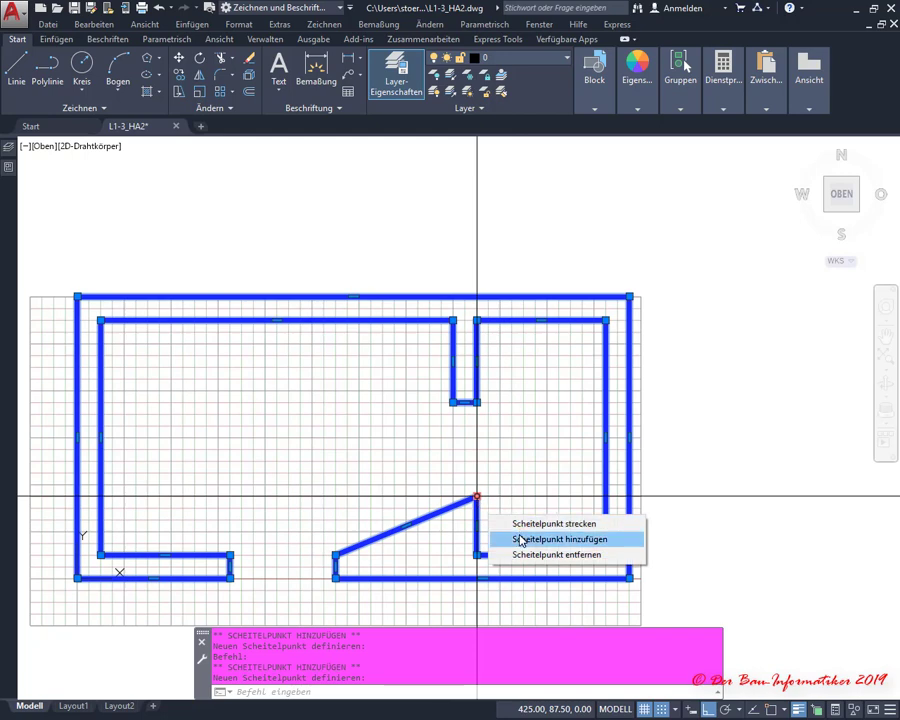
{"action": "left_click", "coordinate": [519, 541]}
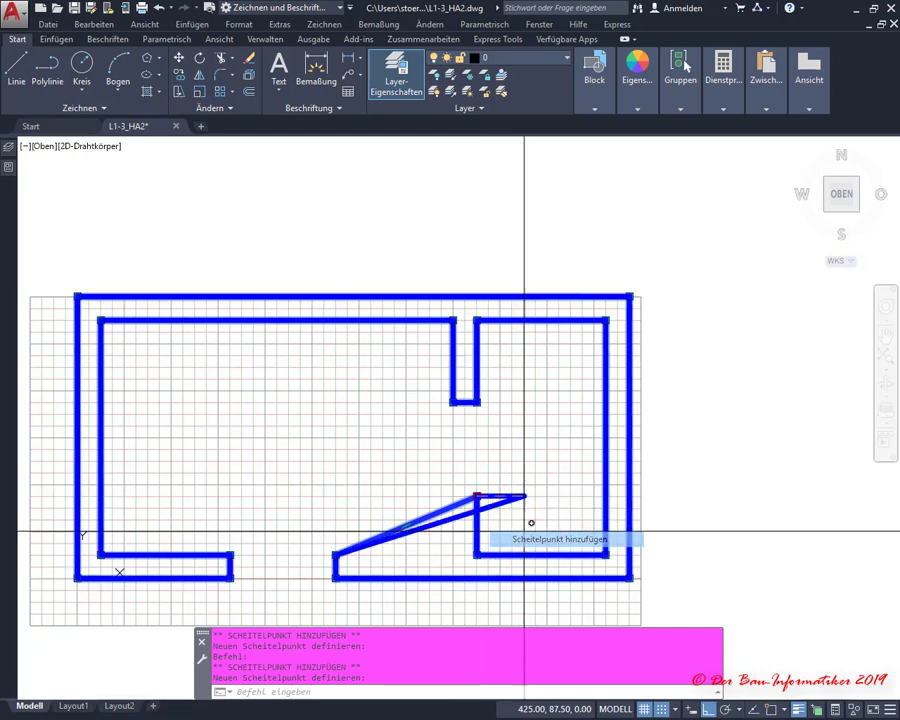
{"action": "left_click", "coordinate": [453, 495]}
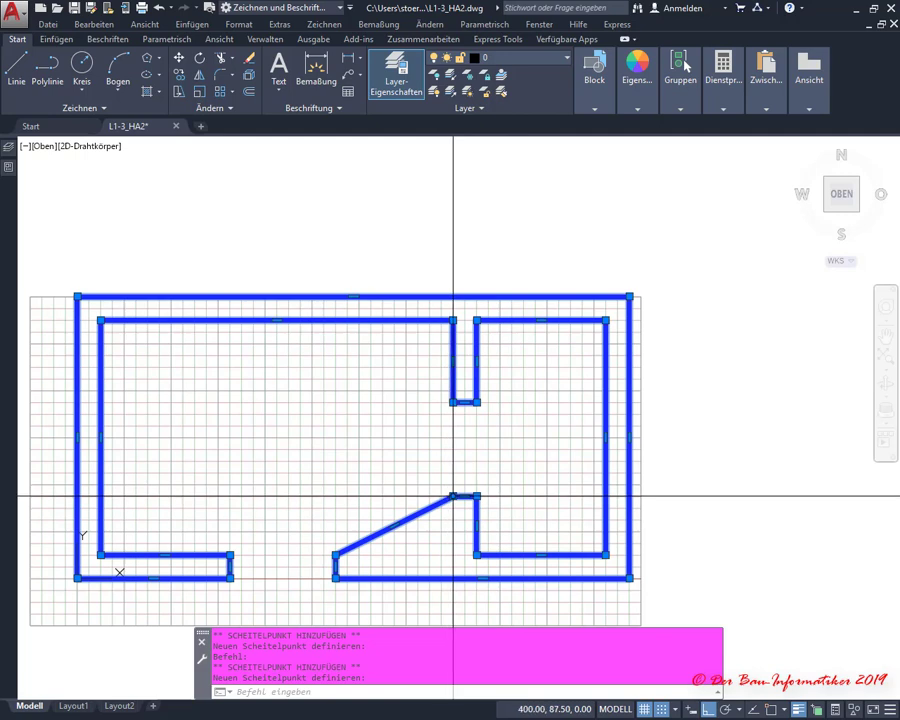
{"action": "mouse_move", "coordinate": [453, 495]}
{"action": "left_click", "coordinate": [518, 537]}
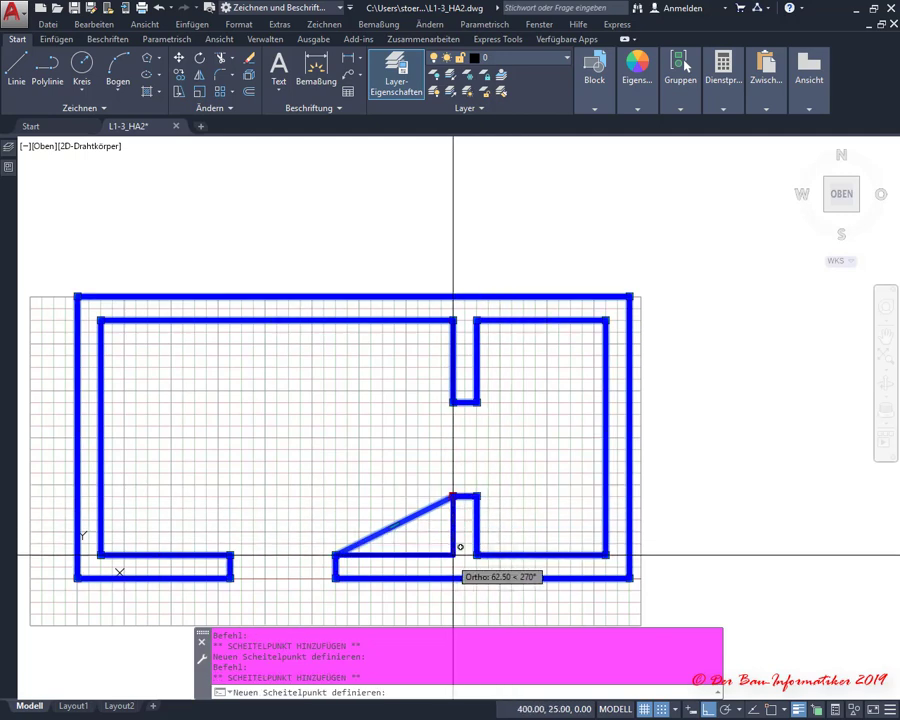
{"action": "left_click", "coordinate": [453, 554]}
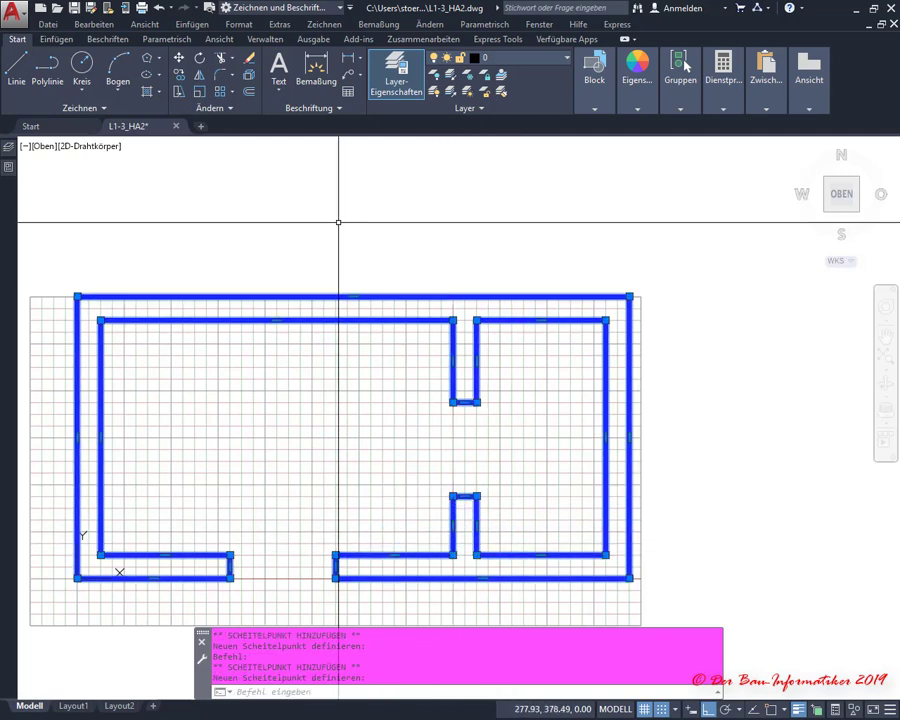
{"action": "key", "text": "Escape"}
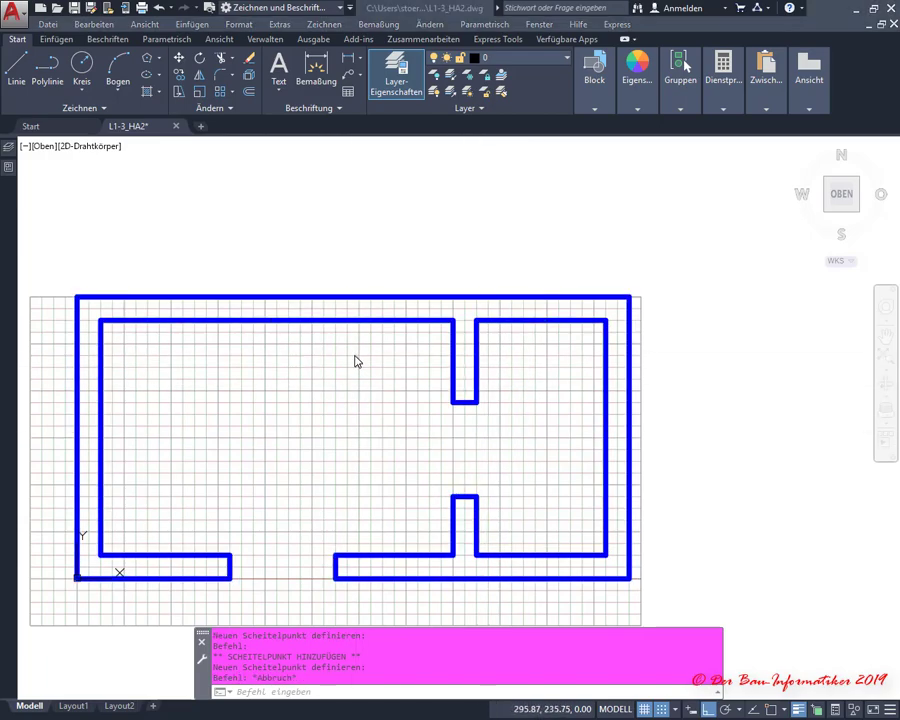
{"action": "key", "text": "alt+Tab"}
{"action": "key", "text": "alt+Tab"}
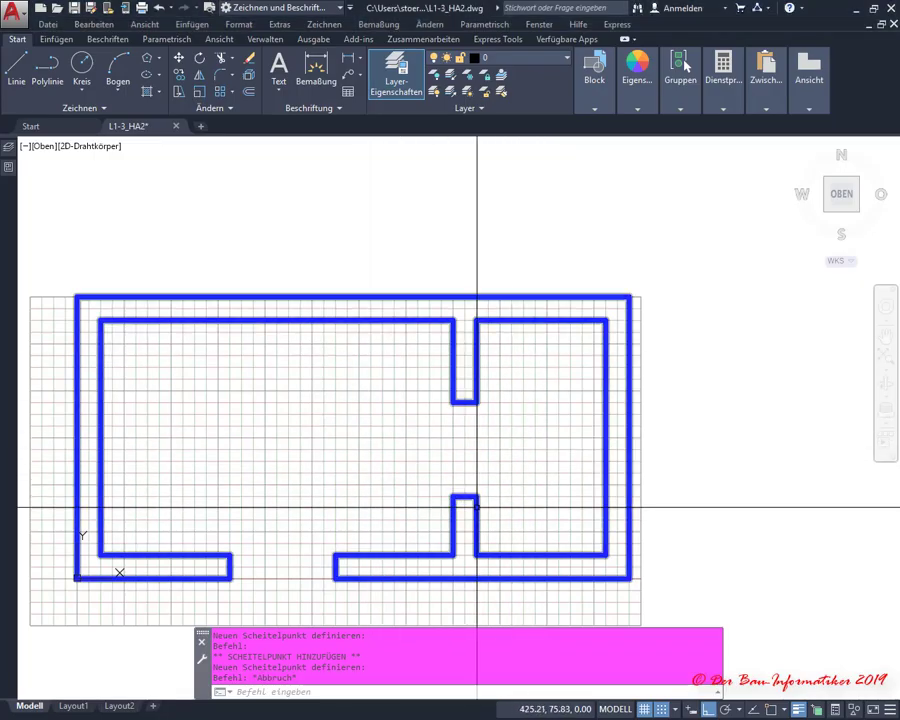
{"action": "left_click", "coordinate": [477, 497]}
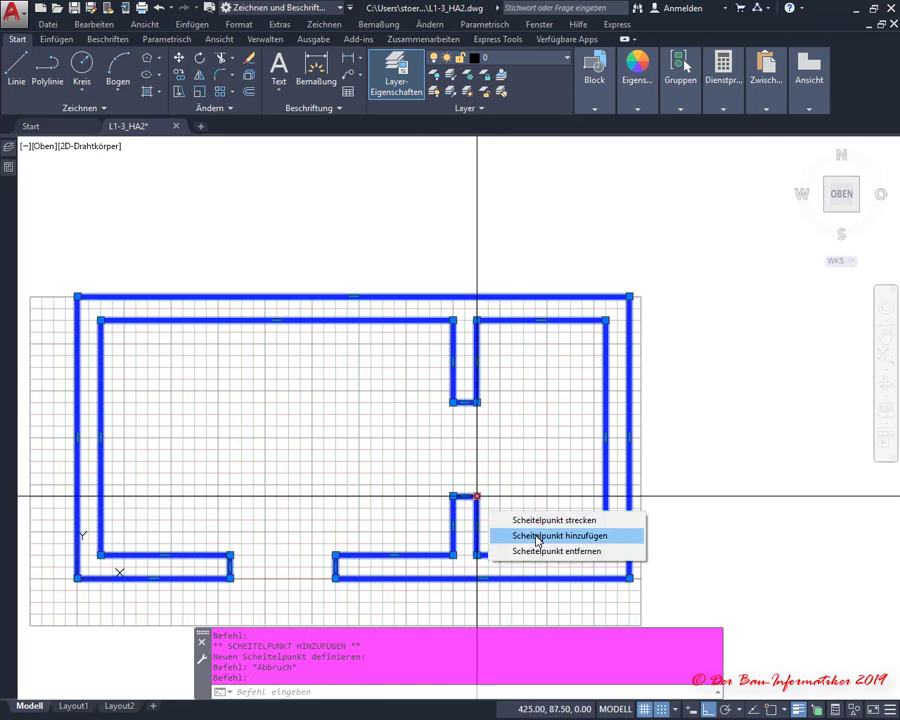
{"action": "left_click", "coordinate": [540, 551]}
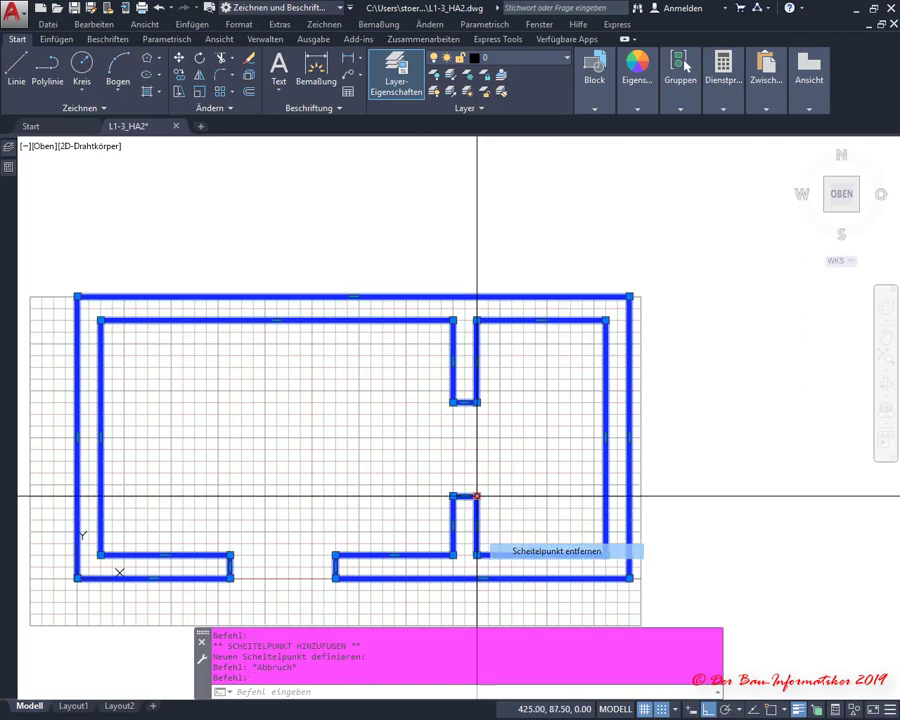
{"action": "left_click", "coordinate": [158, 8]}
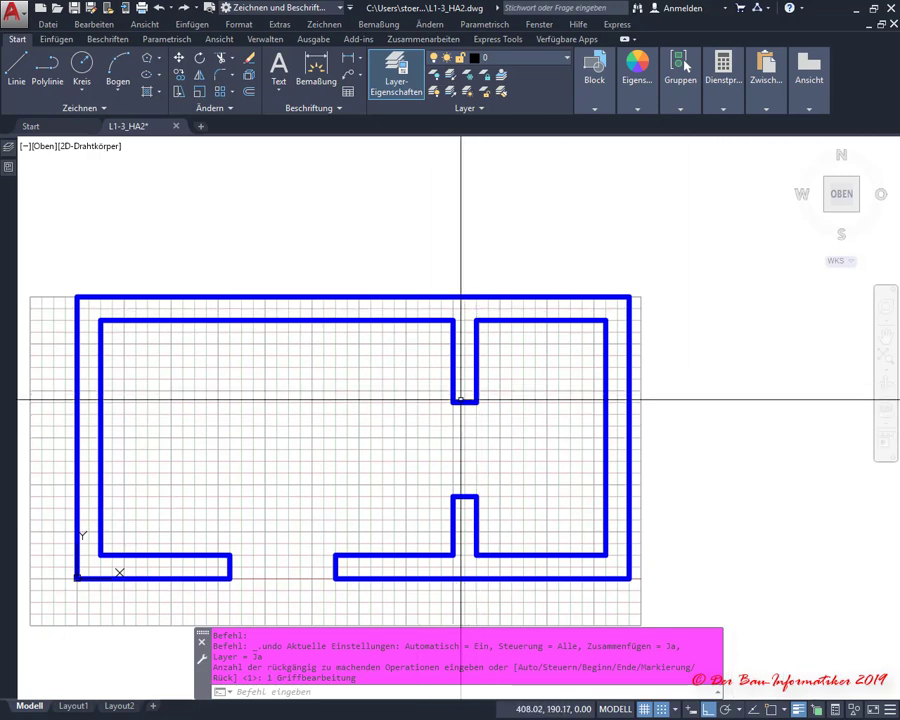
{"action": "key", "text": "alt+Tab"}
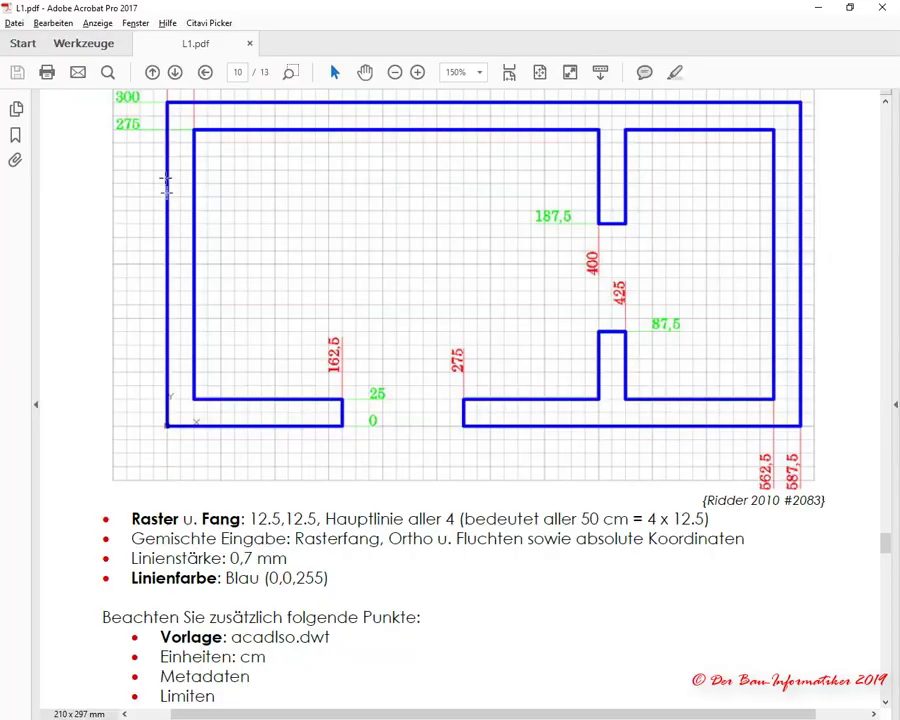
{"action": "scroll", "coordinate": [226, 240], "scroll_direction": "down", "scroll_amount": 4}
{"action": "key", "text": "End"}
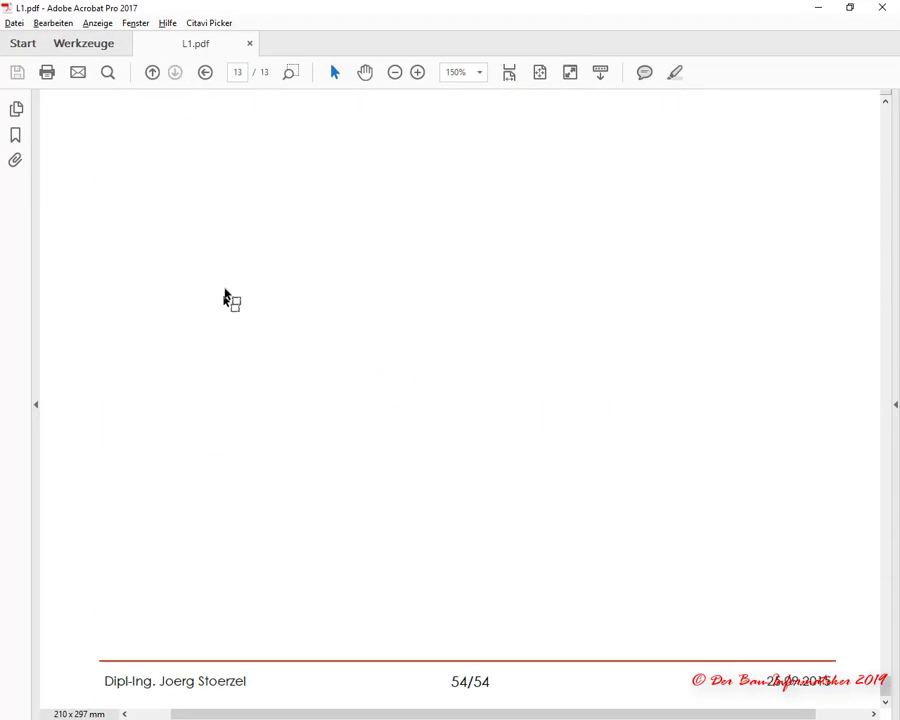
{"action": "scroll", "coordinate": [405, 228], "scroll_direction": "up", "scroll_amount": 2}
{"action": "scroll", "coordinate": [405, 230], "scroll_direction": "up", "scroll_amount": 3}
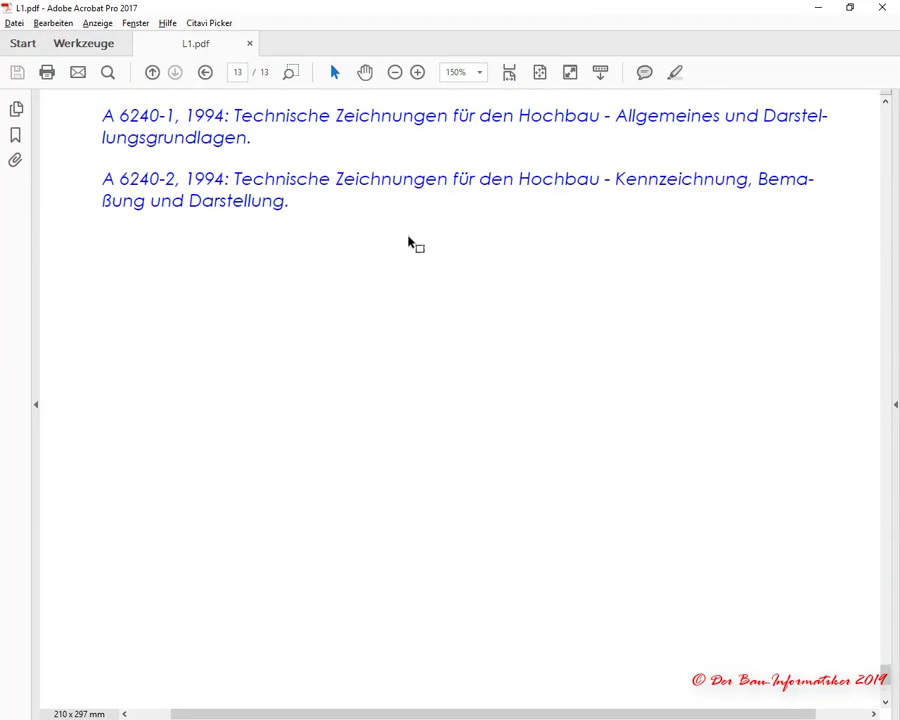
{"action": "key", "text": "alt+Tab"}
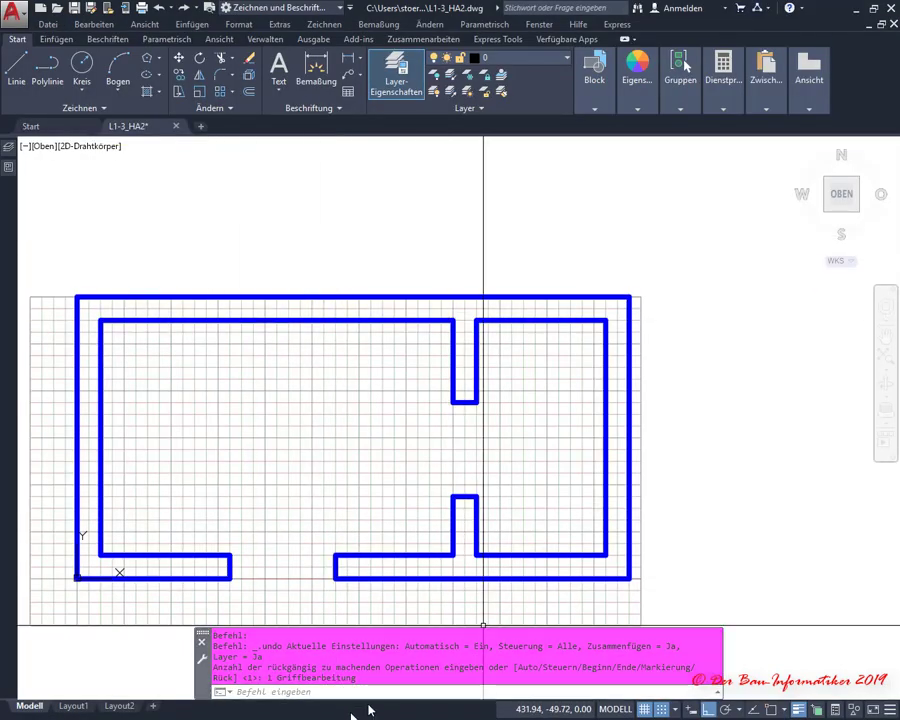
Step: Set the drawing limits with LIMITS: keep -50,-50 lower-left, upper-right 650,350
{"action": "left_click", "coordinate": [368, 691]}
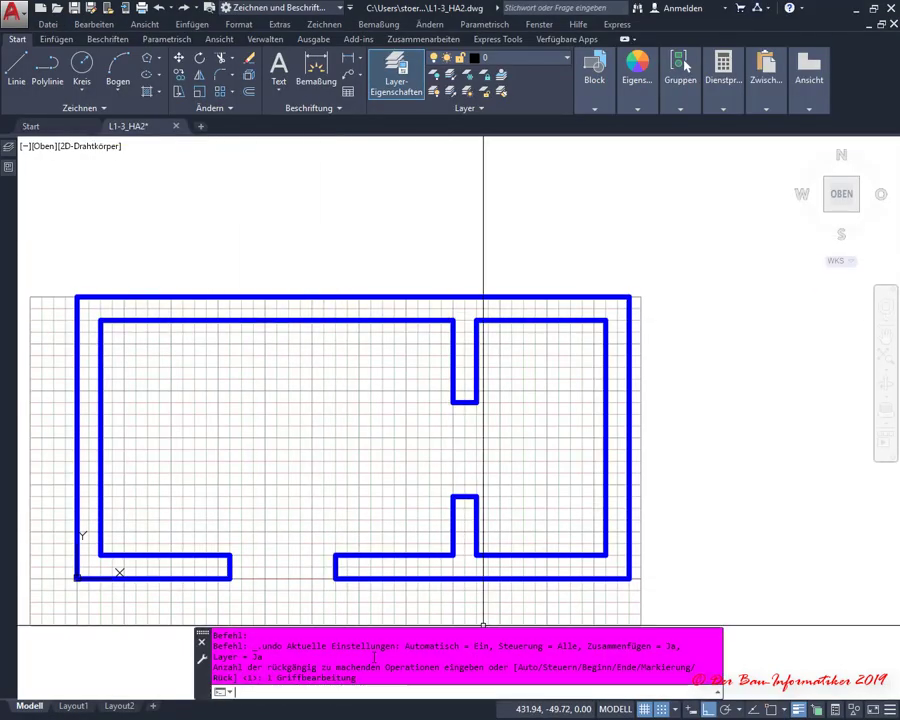
{"action": "type", "text": "lim"}
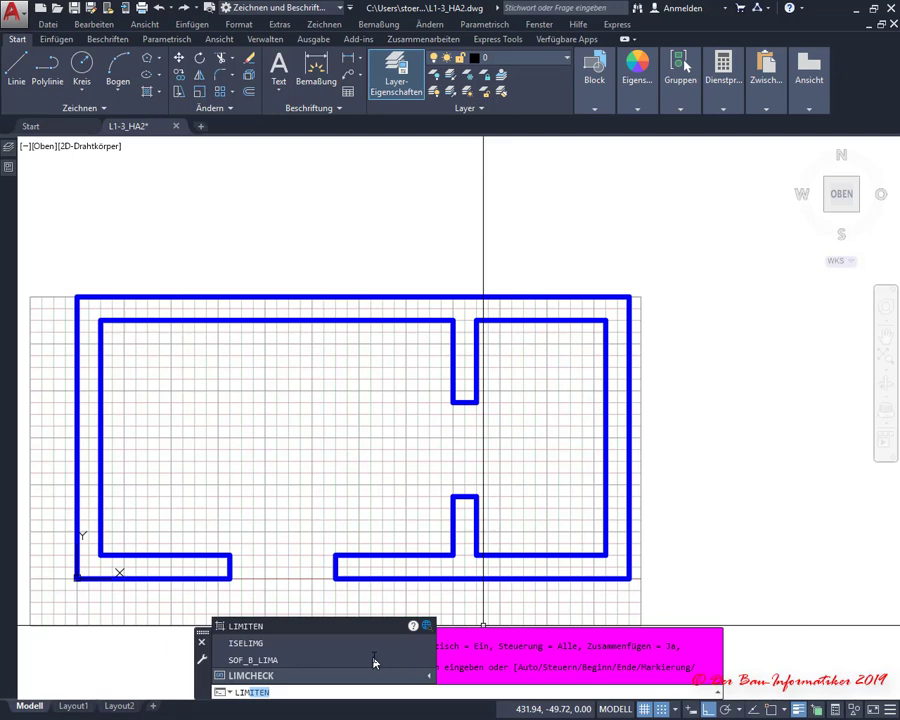
{"action": "key", "text": "Up"}
{"action": "key", "text": "Up"}
{"action": "key", "text": "Up"}
{"action": "key", "text": "Return"}
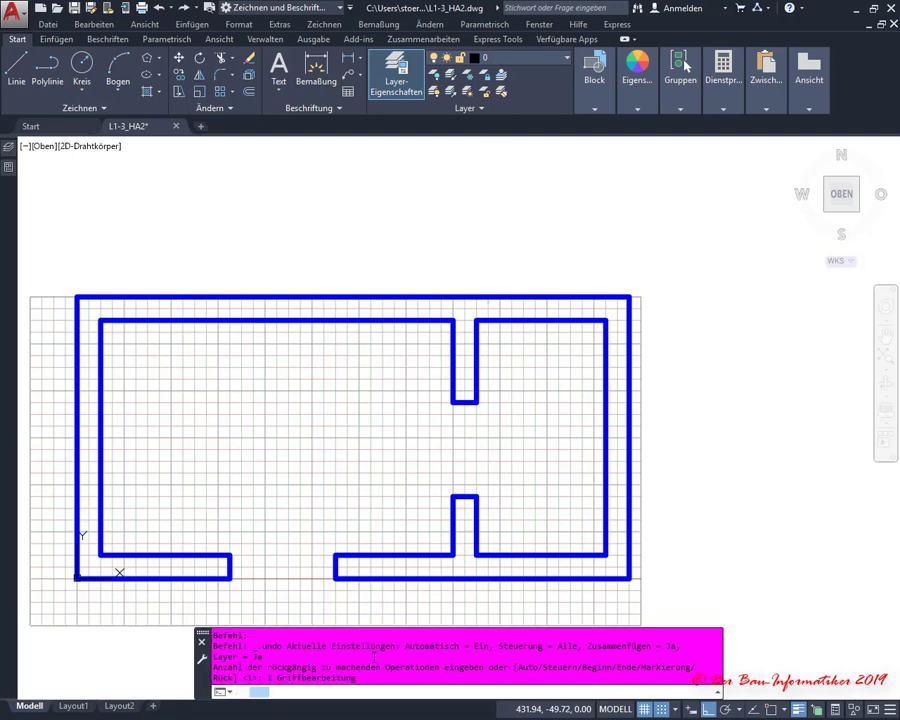
{"action": "key", "text": "Return"}
{"action": "type", "text": "650,350"}
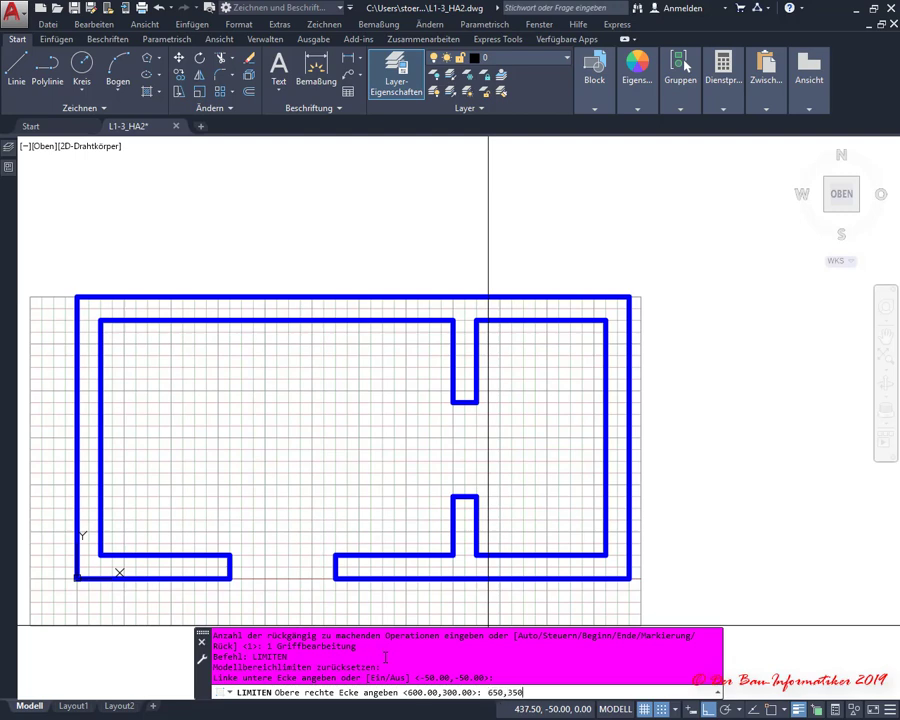
{"action": "key", "text": "Return"}
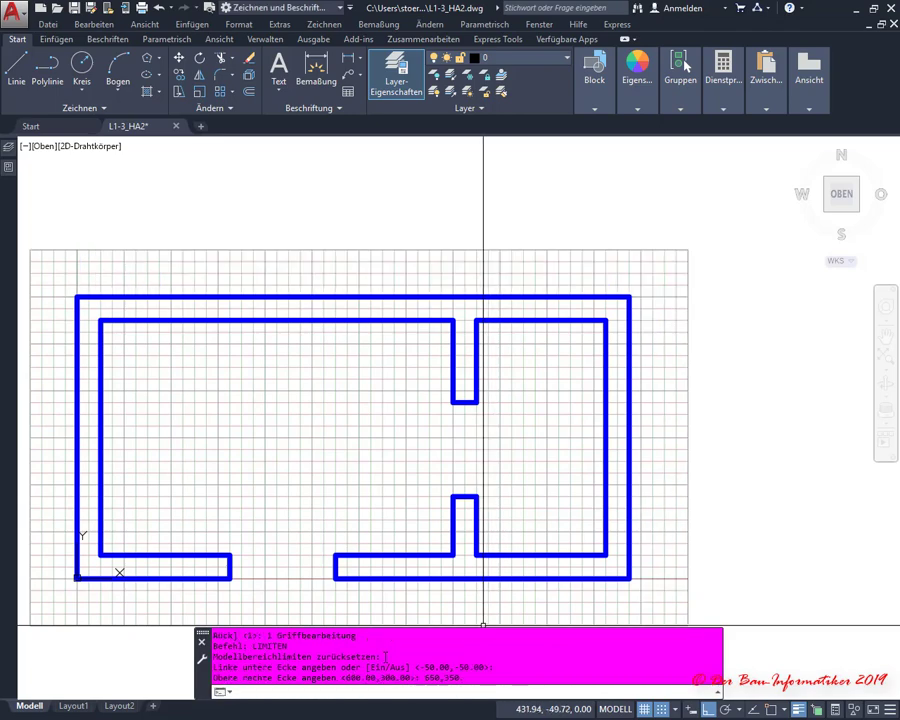
{"action": "key", "text": "Escape"}
Step: Zoom to the extents so the whole drawing fits the view
{"action": "scroll", "coordinate": [210, 310], "scroll_direction": "down", "scroll_amount": 2}
{"action": "scroll", "coordinate": [128, 263], "scroll_direction": "up", "scroll_amount": 2}
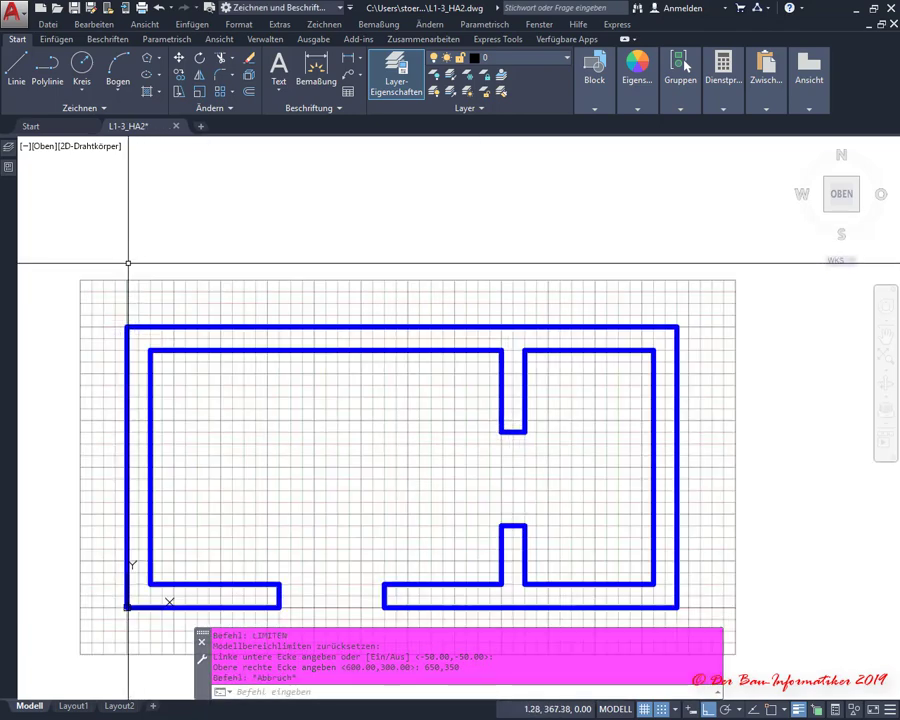
{"action": "scroll", "coordinate": [128, 263], "scroll_direction": "down", "scroll_amount": 1}
{"action": "scroll", "coordinate": [128, 263], "scroll_direction": "up", "scroll_amount": 2}
{"action": "middle_click", "coordinate": [190, 277]}
{"action": "middle_click", "coordinate": [190, 277]}
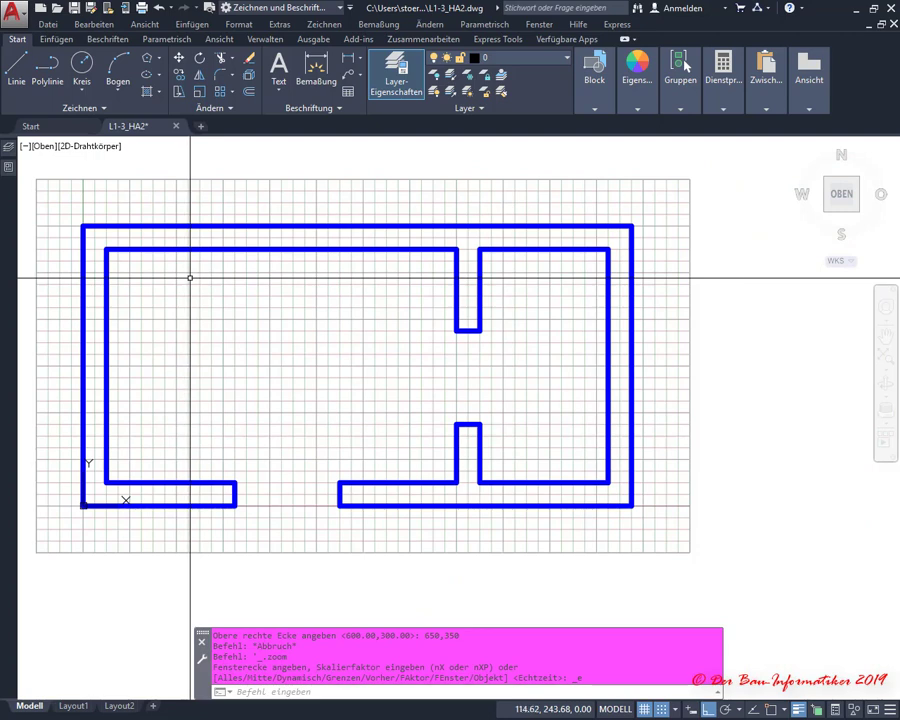